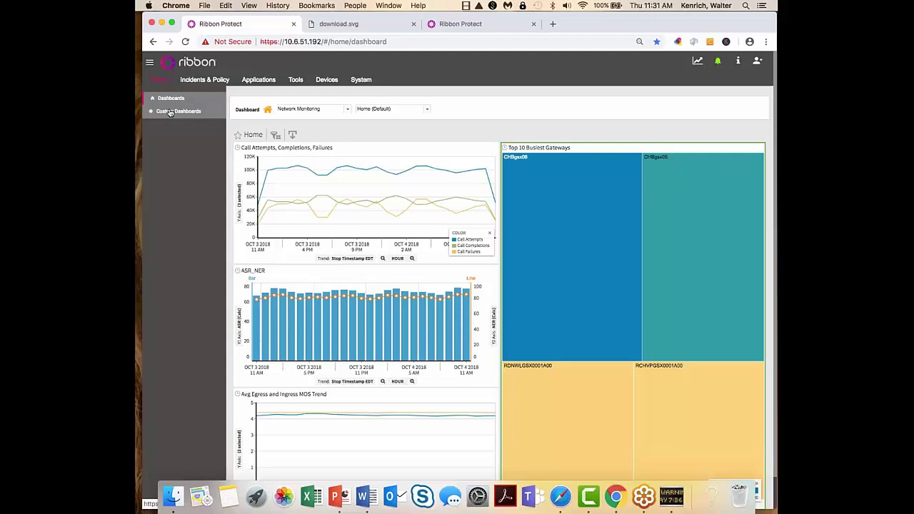
Open the favorite custom dashboard Network wide Call Quality Metrics.
{"action": "left_click", "coordinate": [170, 112]}
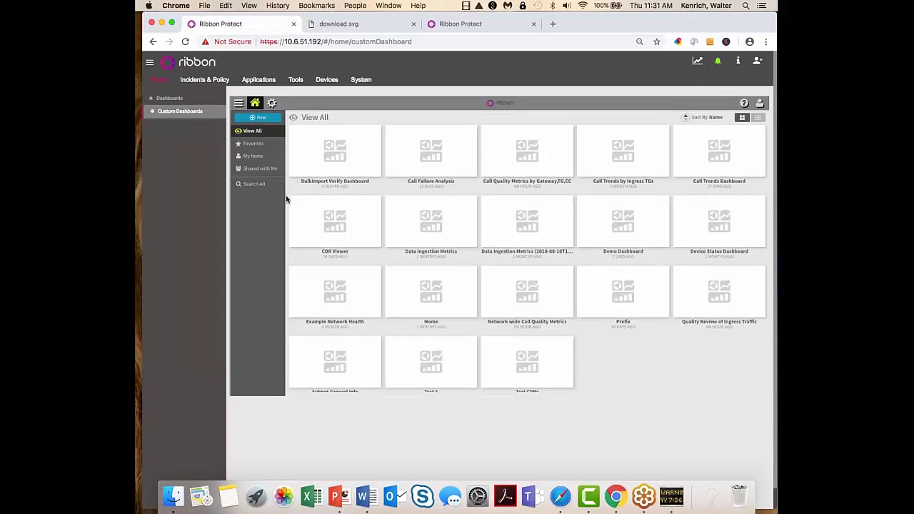
{"action": "left_click", "coordinate": [259, 144]}
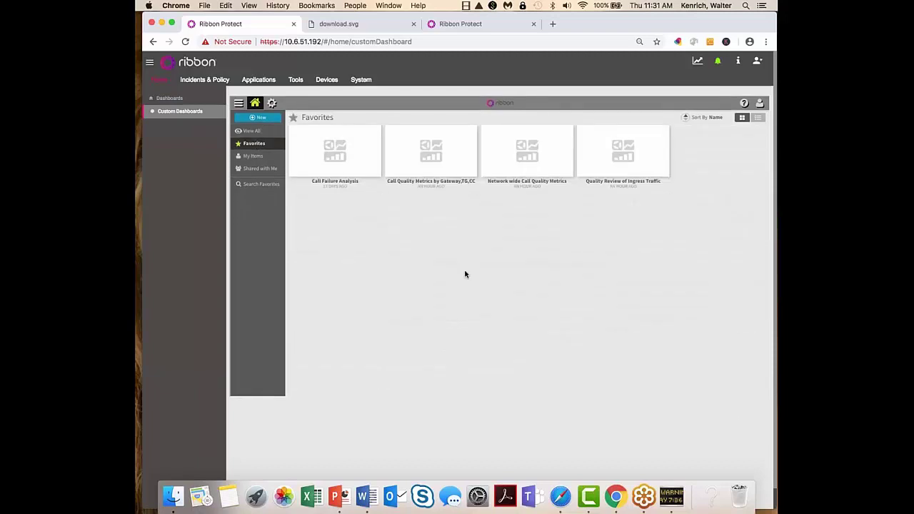
{"action": "mouse_move", "coordinate": [546, 180]}
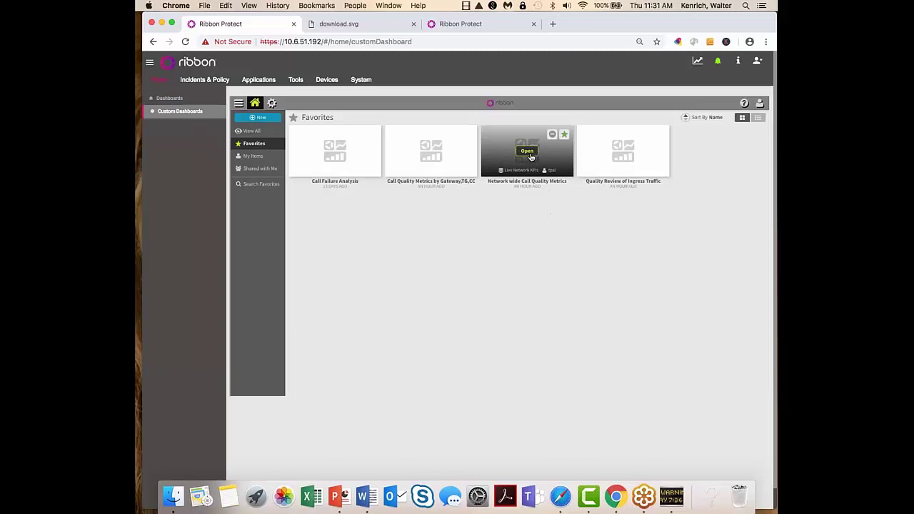
{"action": "left_click", "coordinate": [527, 152]}
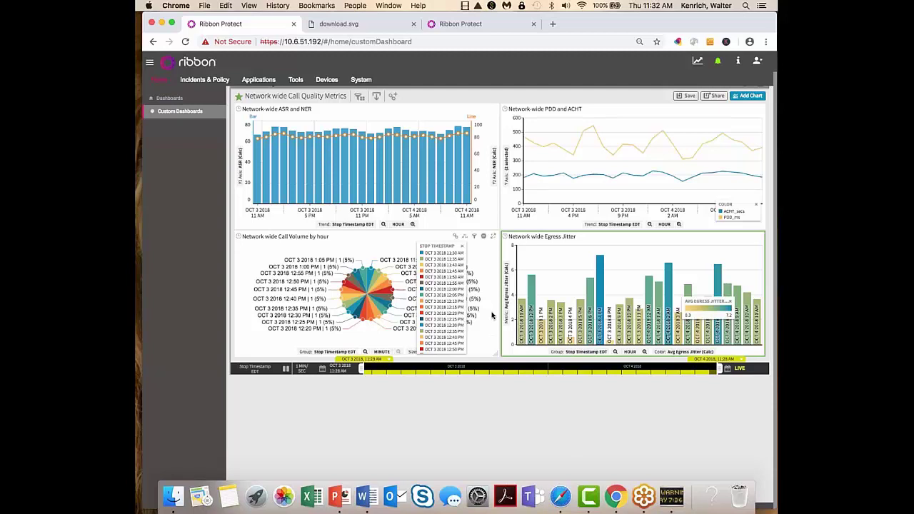
Inspect the egress trunk group details of the RCHVPGSX0001A00 bubbles in the Avg. MOS Score by Gateway and Egress TG chart.
{"action": "left_click", "coordinate": [457, 237]}
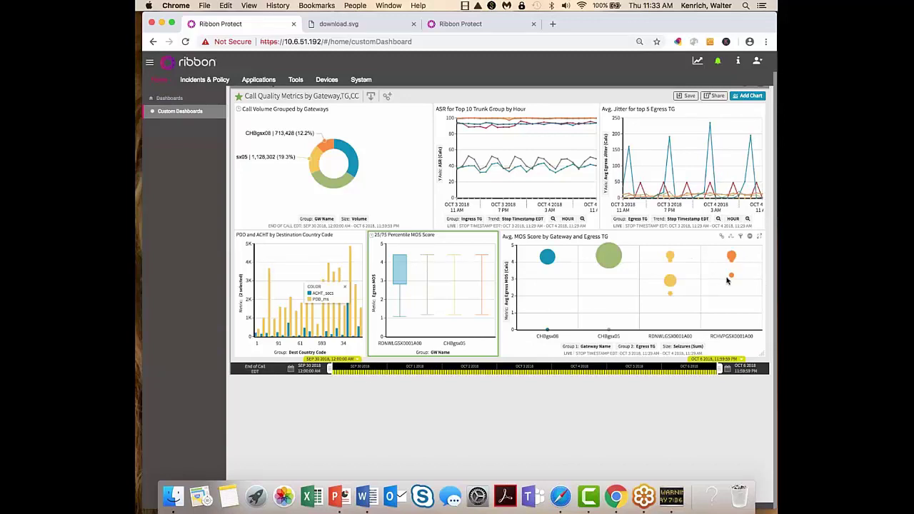
{"action": "mouse_move", "coordinate": [731, 275]}
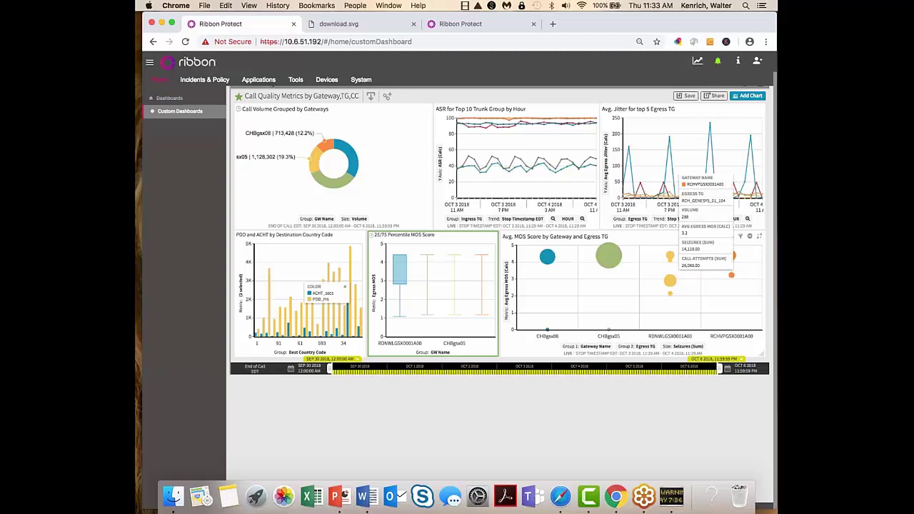
{"action": "mouse_move", "coordinate": [733, 255]}
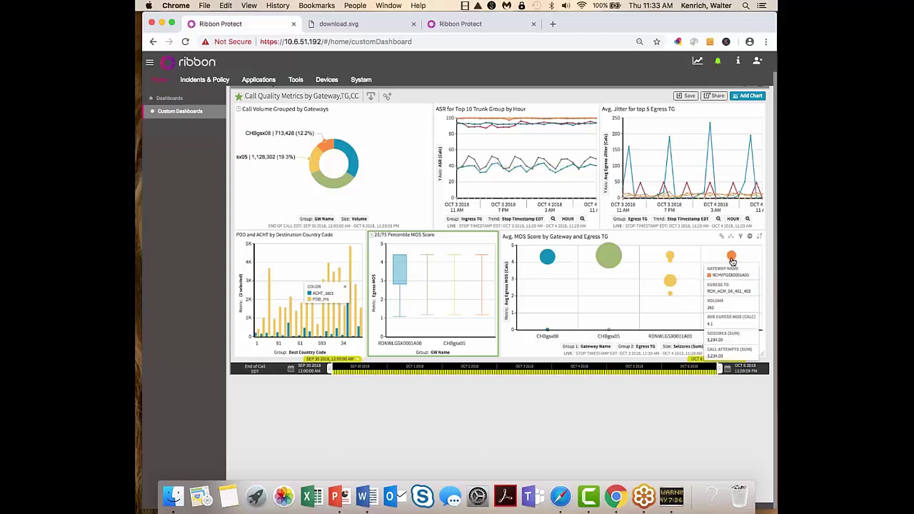
{"action": "mouse_move", "coordinate": [669, 286]}
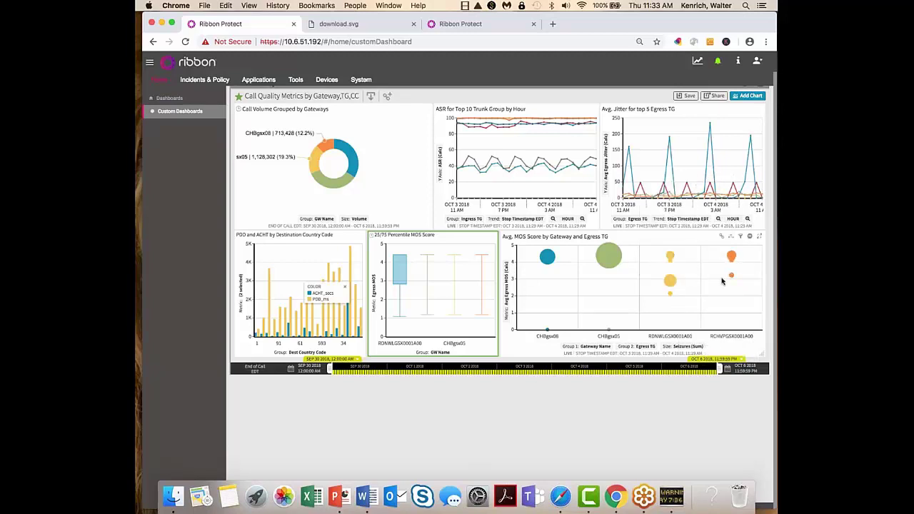
In the Quality Review of Ingress Traffic dashboard, filter all charts by gateway RCHVPGSX0001A00 from the Ingress TG Mos KPIs chart.
{"action": "left_click", "coordinate": [722, 238]}
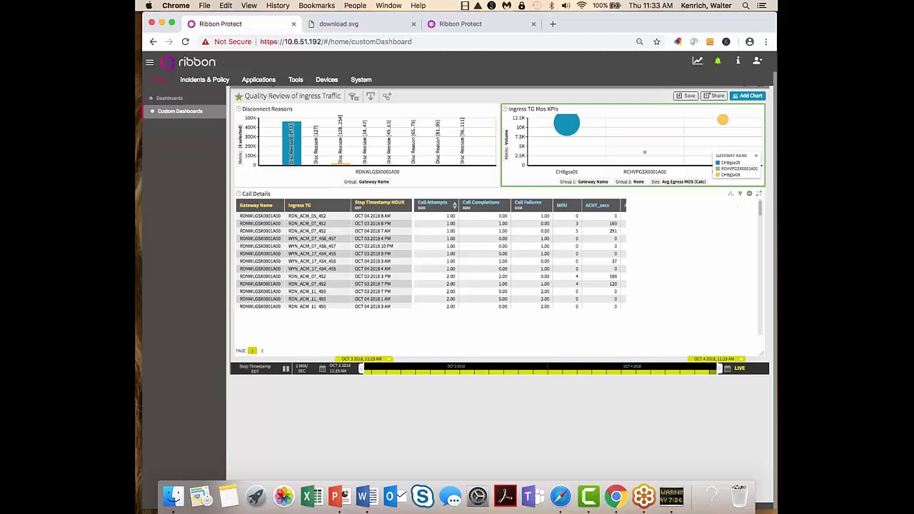
{"action": "mouse_move", "coordinate": [722, 123]}
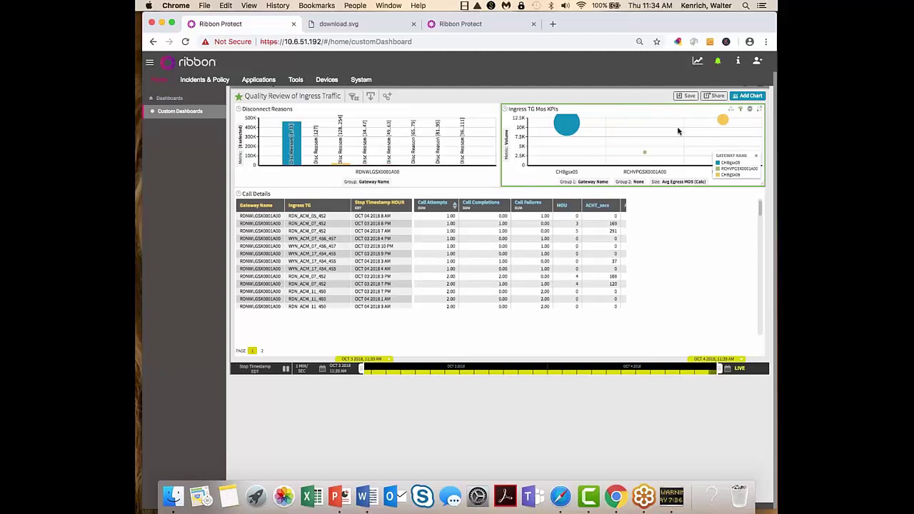
{"action": "left_click", "coordinate": [645, 155]}
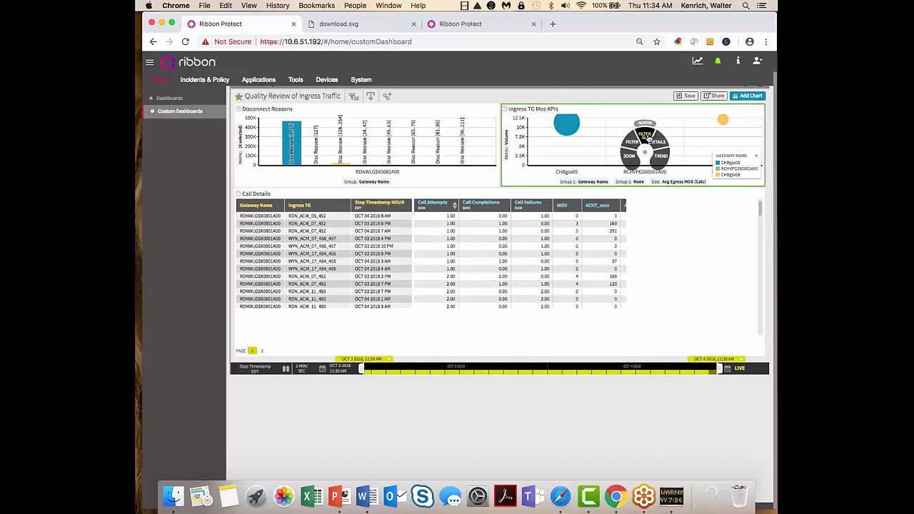
{"action": "left_click", "coordinate": [645, 135]}
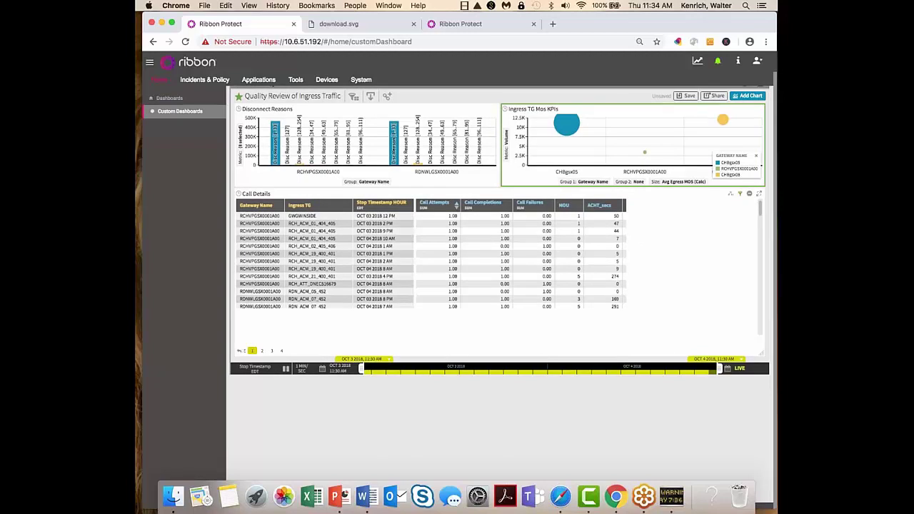
{"action": "mouse_move", "coordinate": [392, 160]}
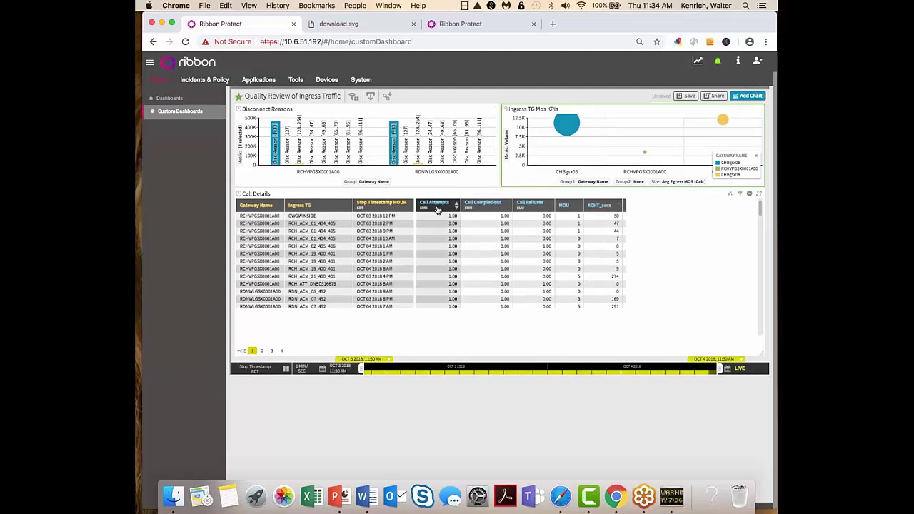
{"action": "mouse_move", "coordinate": [276, 145]}
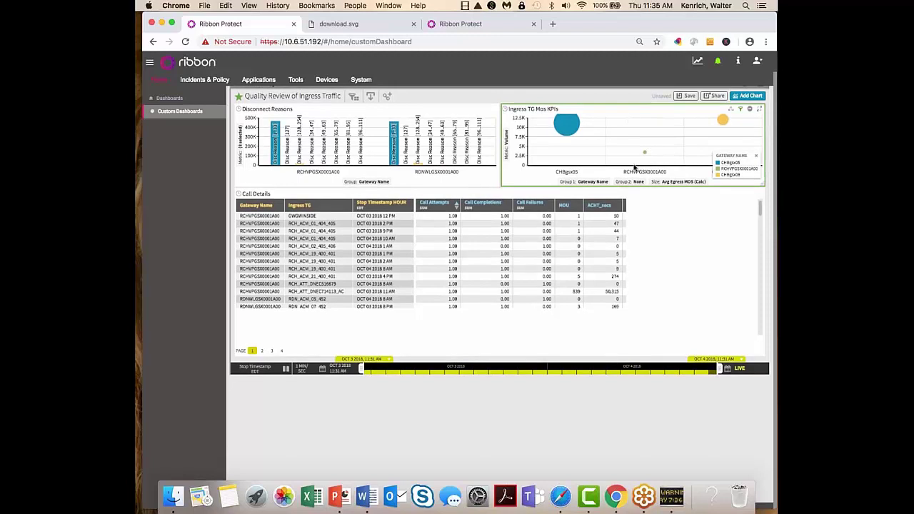
Open the Ladder Diagrams page of the Discover application.
{"action": "left_click", "coordinate": [467, 25]}
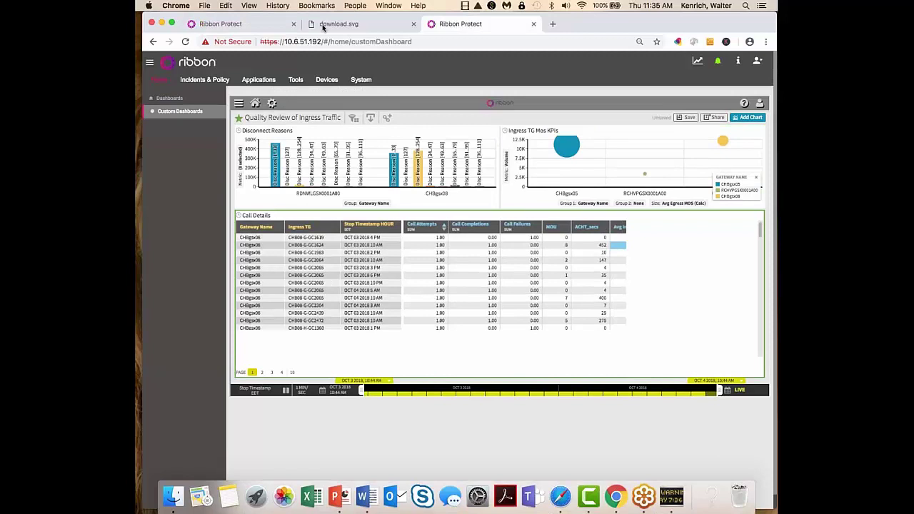
{"action": "left_click", "coordinate": [241, 25]}
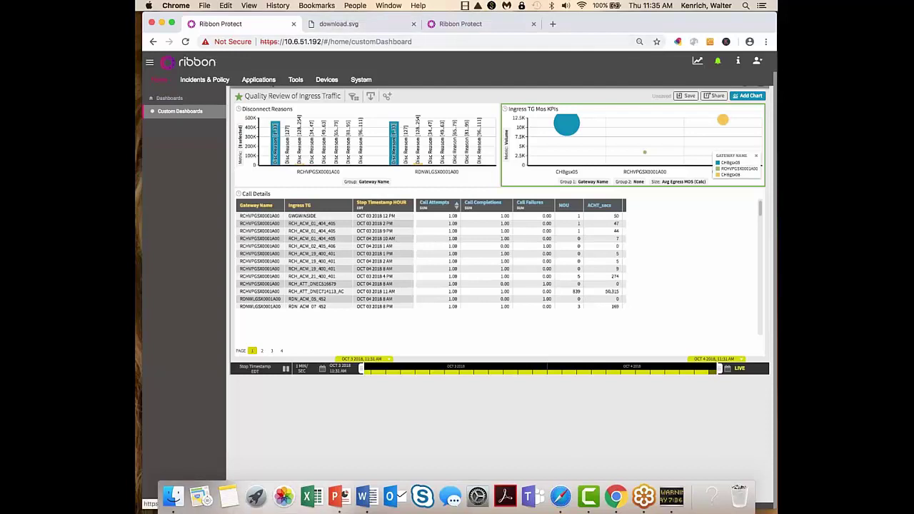
{"action": "left_click", "coordinate": [260, 79]}
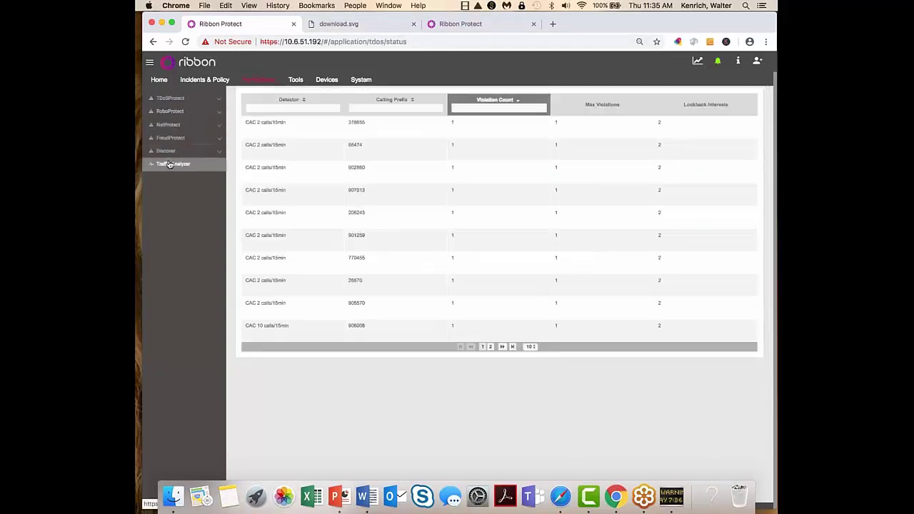
{"action": "left_click", "coordinate": [170, 151]}
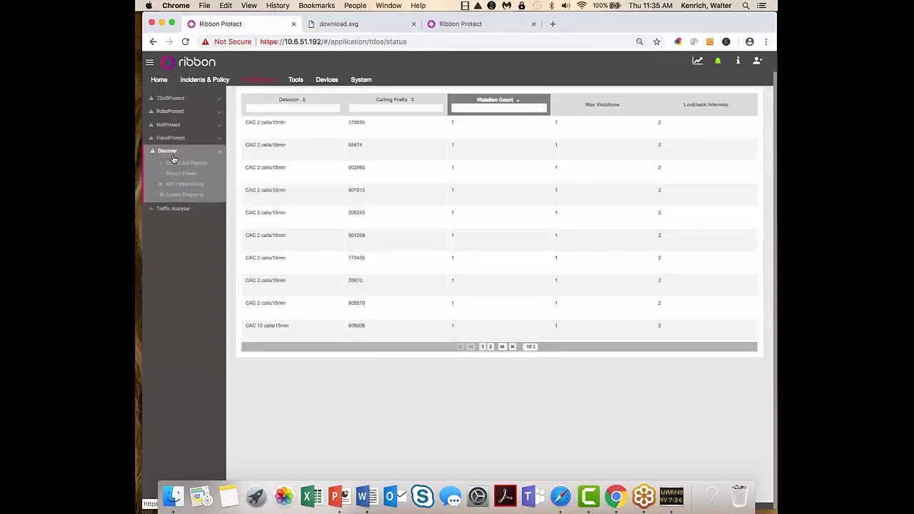
{"action": "left_click", "coordinate": [185, 195]}
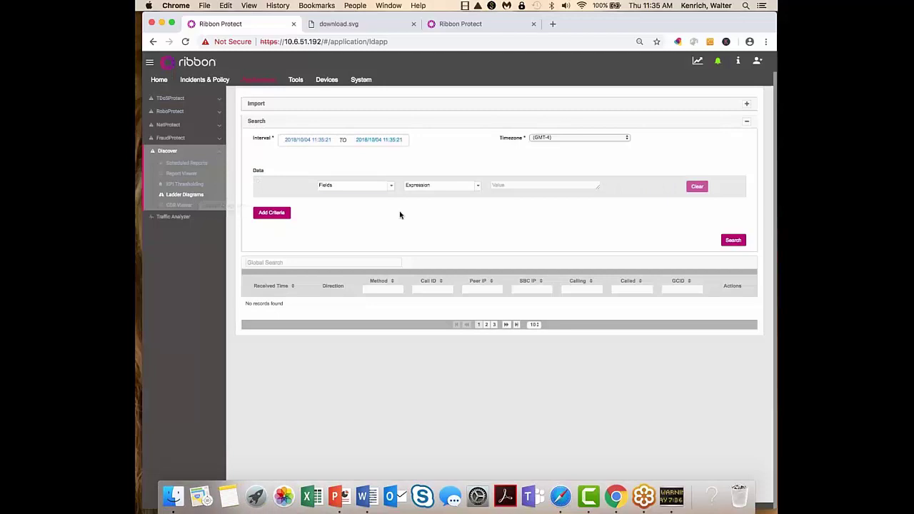
Set the search interval from 2016/05/09 to 2018/10/03 and run the ladder diagram search.
{"action": "left_click", "coordinate": [398, 141]}
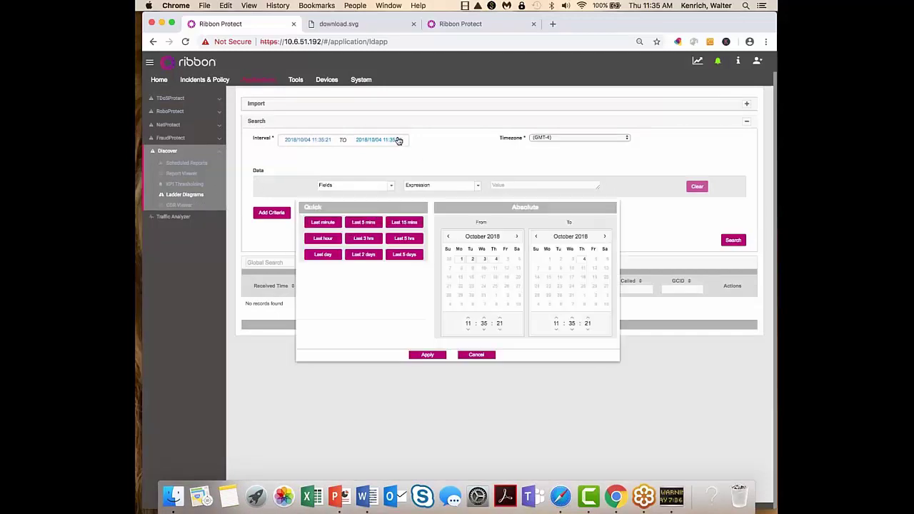
{"action": "left_click", "coordinate": [448, 236]}
{"action": "left_click", "coordinate": [448, 237]}
{"action": "left_click", "coordinate": [447, 237]}
{"action": "left_click", "coordinate": [448, 236]}
{"action": "left_click", "coordinate": [447, 236]}
{"action": "left_click", "coordinate": [447, 237]}
{"action": "left_click", "coordinate": [447, 237]}
{"action": "left_click", "coordinate": [448, 237]}
{"action": "left_click", "coordinate": [447, 236]}
{"action": "left_click", "coordinate": [448, 237]}
{"action": "left_click", "coordinate": [447, 236]}
{"action": "left_click", "coordinate": [447, 237]}
{"action": "left_click", "coordinate": [448, 236]}
{"action": "left_click", "coordinate": [447, 236]}
{"action": "left_click", "coordinate": [448, 236]}
{"action": "left_click", "coordinate": [448, 236]}
{"action": "left_click", "coordinate": [447, 236]}
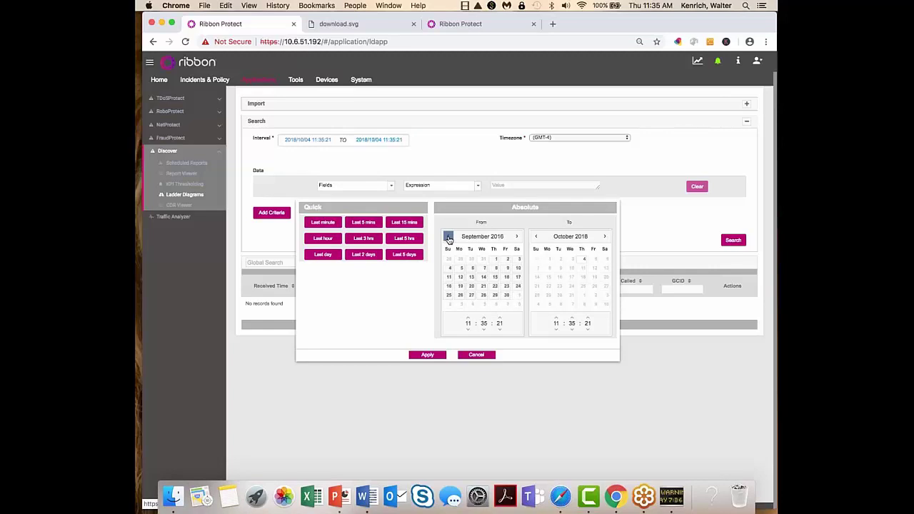
{"action": "left_click", "coordinate": [447, 236]}
{"action": "left_click", "coordinate": [447, 236]}
{"action": "left_click", "coordinate": [448, 237]}
{"action": "left_click", "coordinate": [447, 236]}
{"action": "left_click", "coordinate": [459, 269]}
{"action": "left_click", "coordinate": [573, 260]}
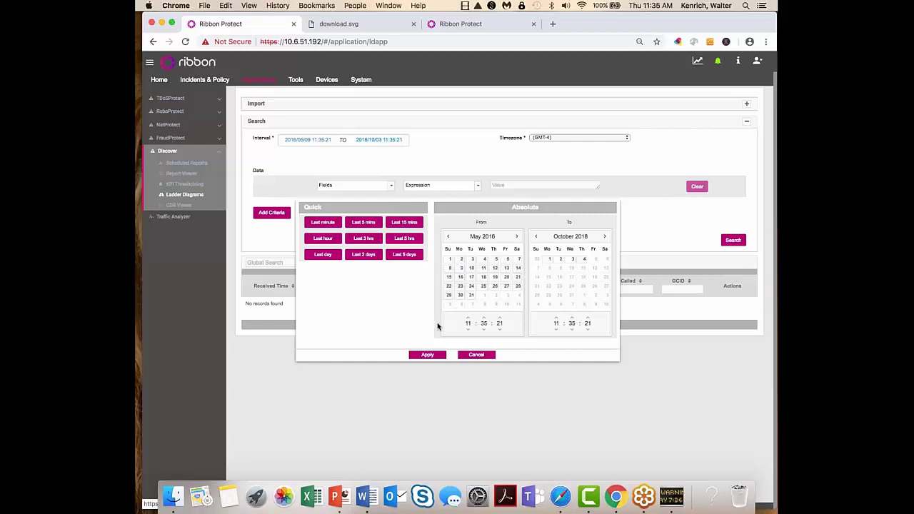
{"action": "left_click", "coordinate": [426, 356]}
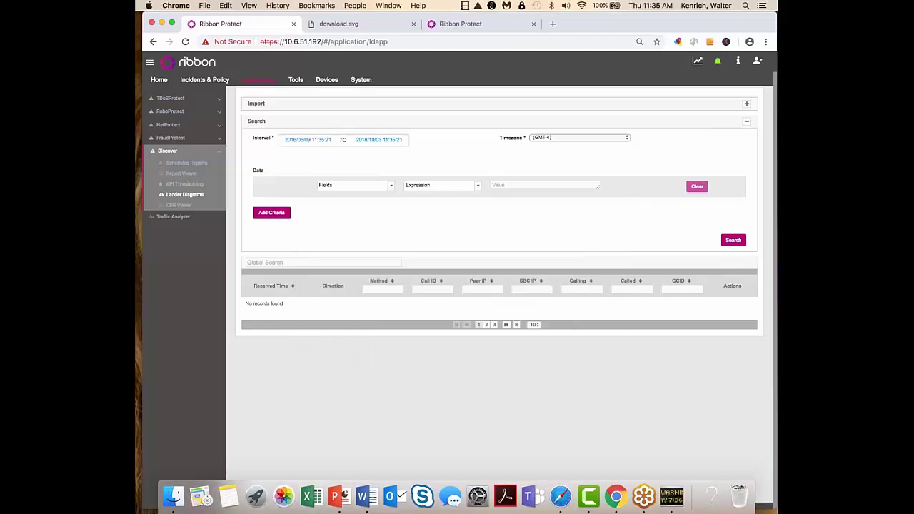
{"action": "left_click", "coordinate": [735, 241]}
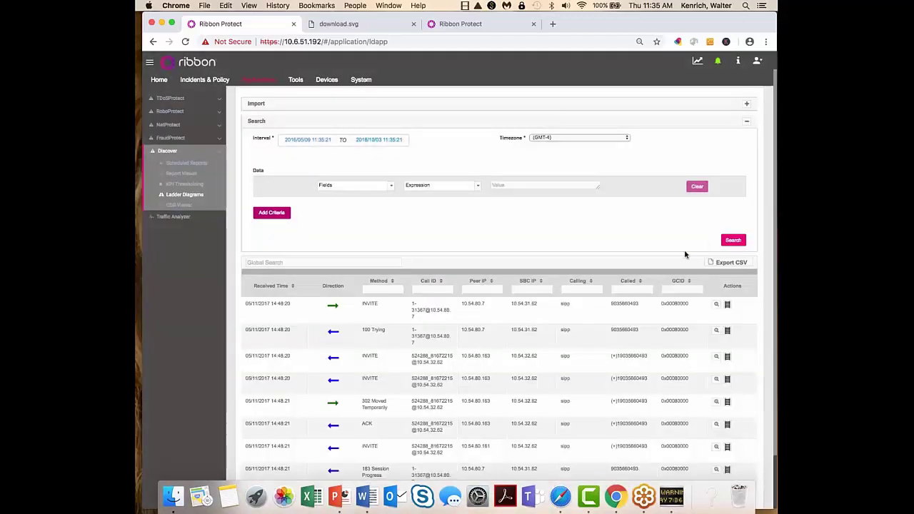
Open the ladder diagram for the 12/13/2017 100 Trying message on results page 5 and move its window toward the page center.
{"action": "scroll", "coordinate": [566, 355], "scroll_direction": "down", "scroll_amount": 2}
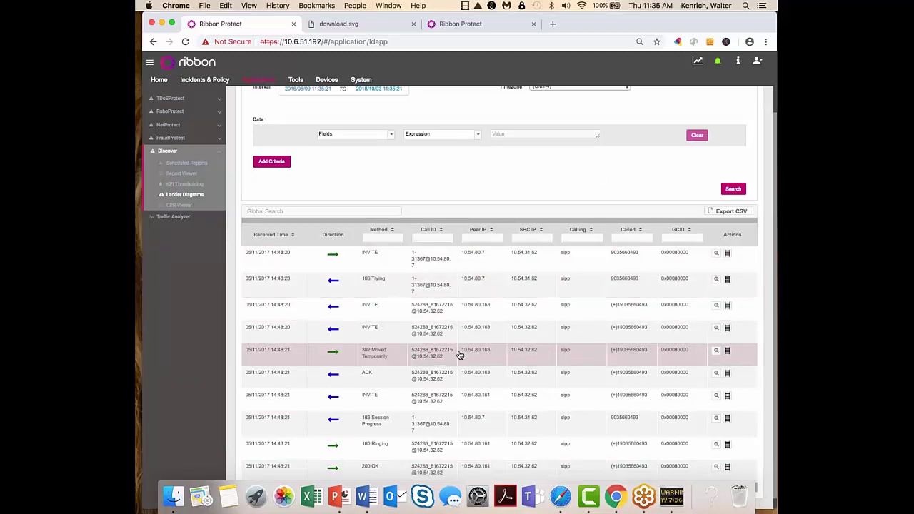
{"action": "scroll", "coordinate": [461, 355], "scroll_direction": "down", "scroll_amount": 1}
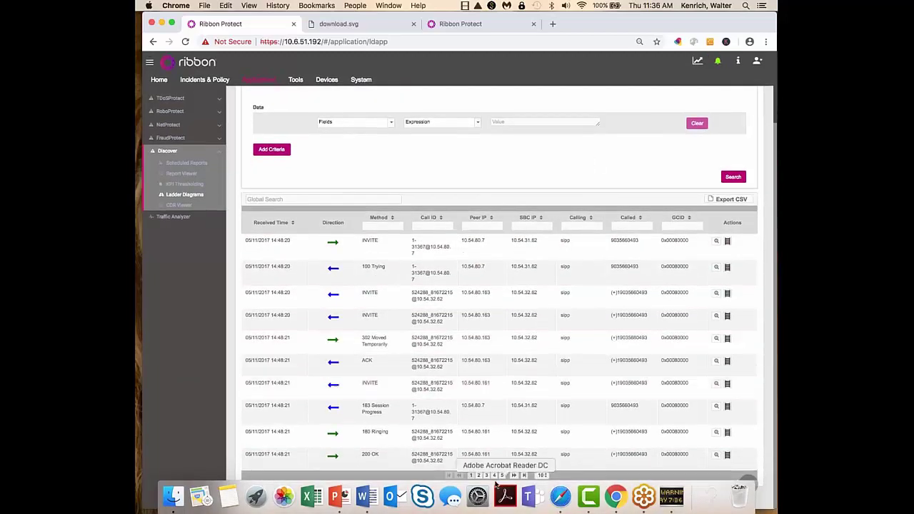
{"action": "left_click", "coordinate": [501, 475]}
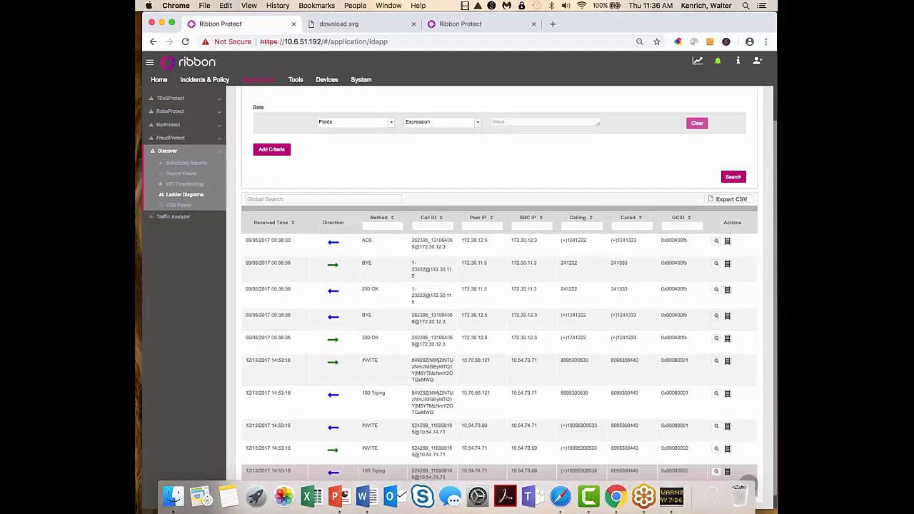
{"action": "left_click", "coordinate": [727, 472]}
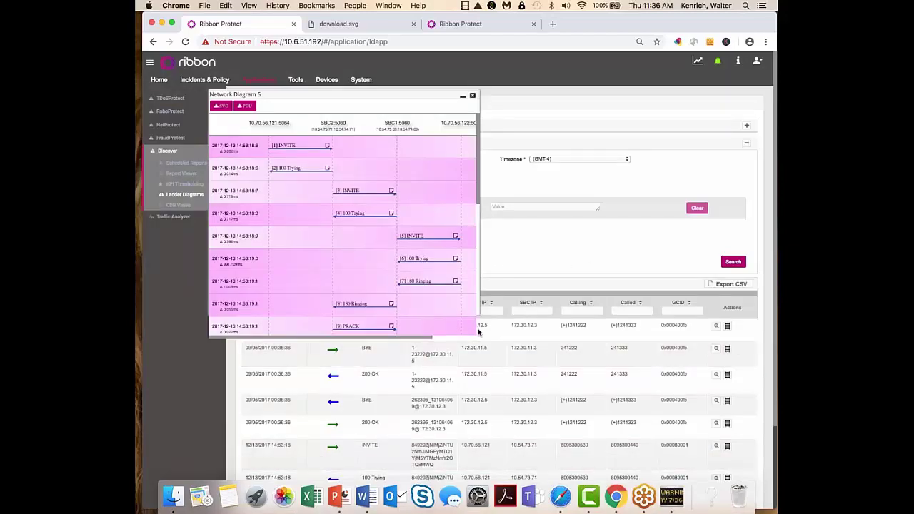
{"action": "left_click_drag", "start_coordinate": [474, 330], "coordinate": [563, 373]}
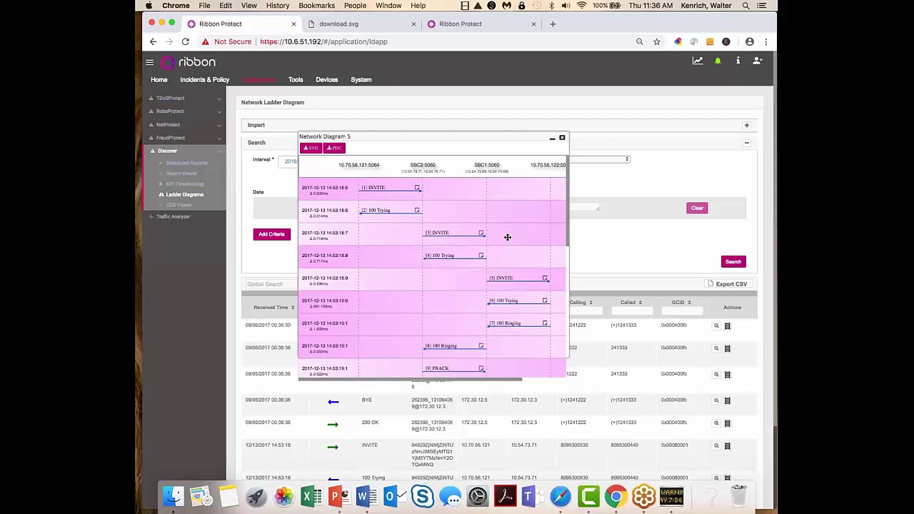
Search for "invite" in the details of message [1] INVITE, and close those details.
{"action": "left_click", "coordinate": [418, 189]}
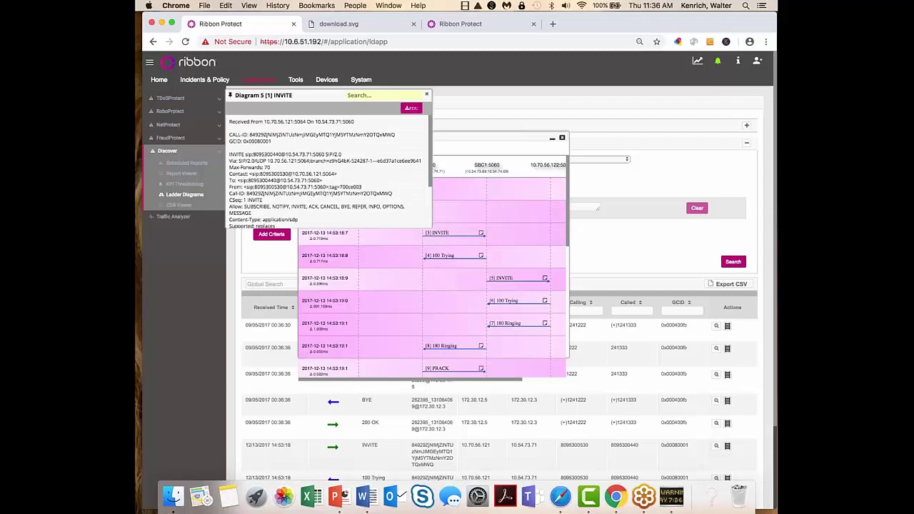
{"action": "left_click", "coordinate": [400, 93]}
{"action": "type", "text": "invite"}
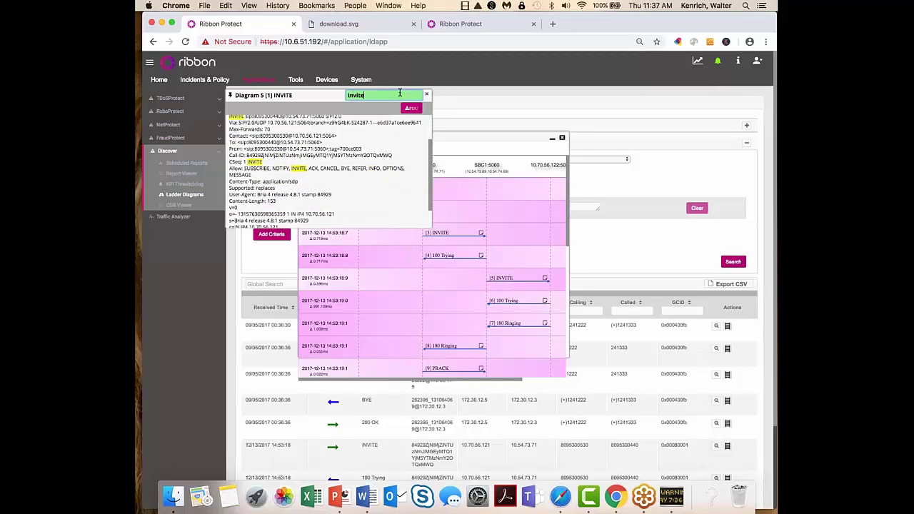
{"action": "left_click", "coordinate": [427, 95]}
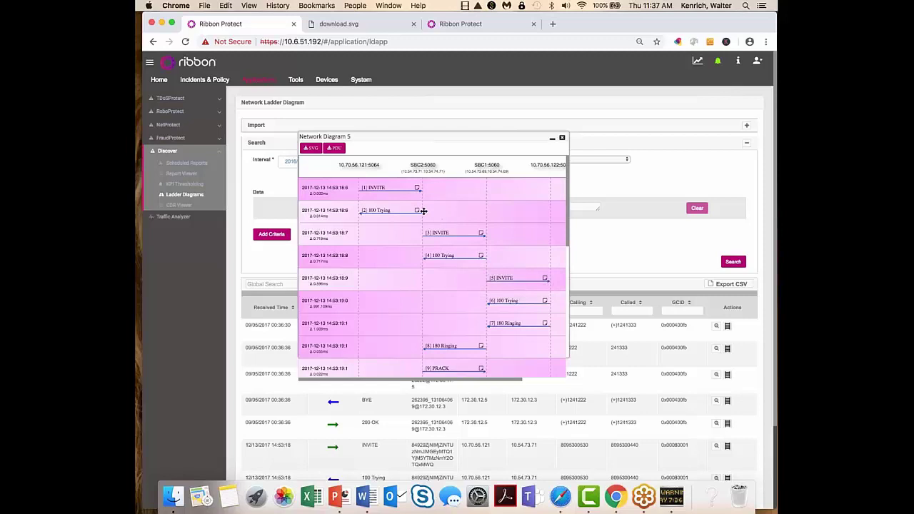
Review the details of message [3] INVITE and move their window beside the ladder diagram.
{"action": "left_click", "coordinate": [482, 235]}
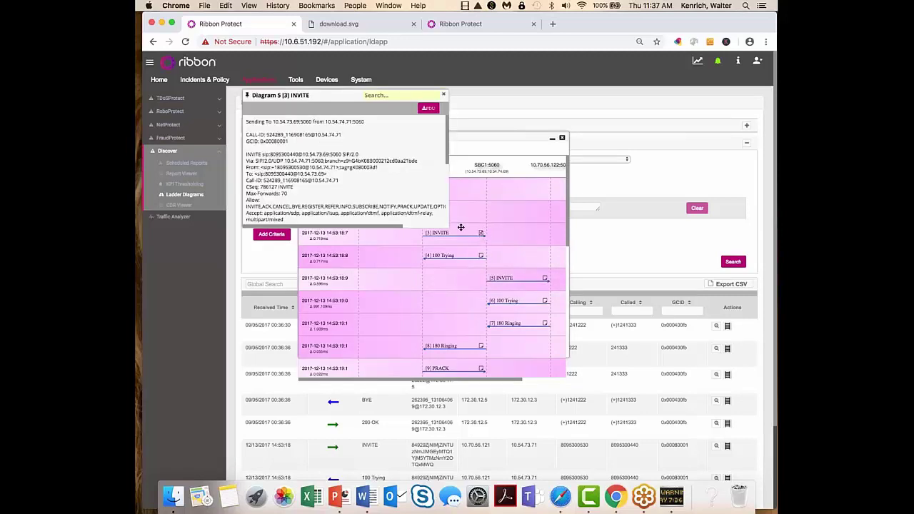
{"action": "scroll", "coordinate": [440, 157], "scroll_direction": "down", "scroll_amount": 3}
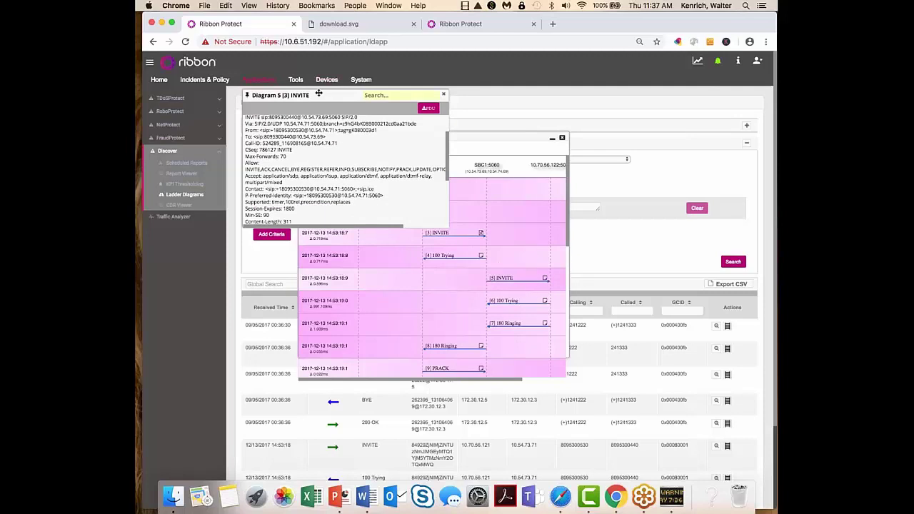
{"action": "left_click_drag", "start_coordinate": [320, 94], "coordinate": [404, 120]}
{"action": "left_click_drag", "start_coordinate": [532, 176], "coordinate": [559, 151]}
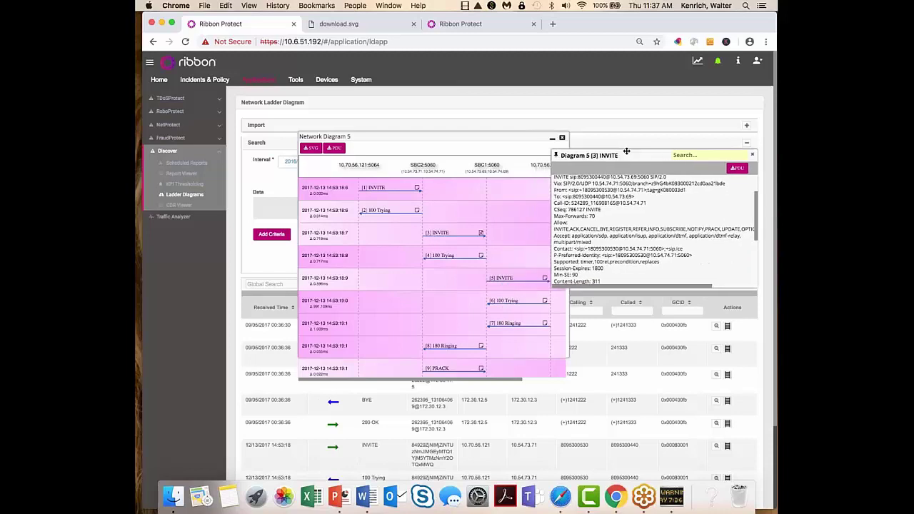
Compare the details of message [1] INVITE side by side with those of [3] INVITE, and close both detail windows.
{"action": "left_click", "coordinate": [418, 190]}
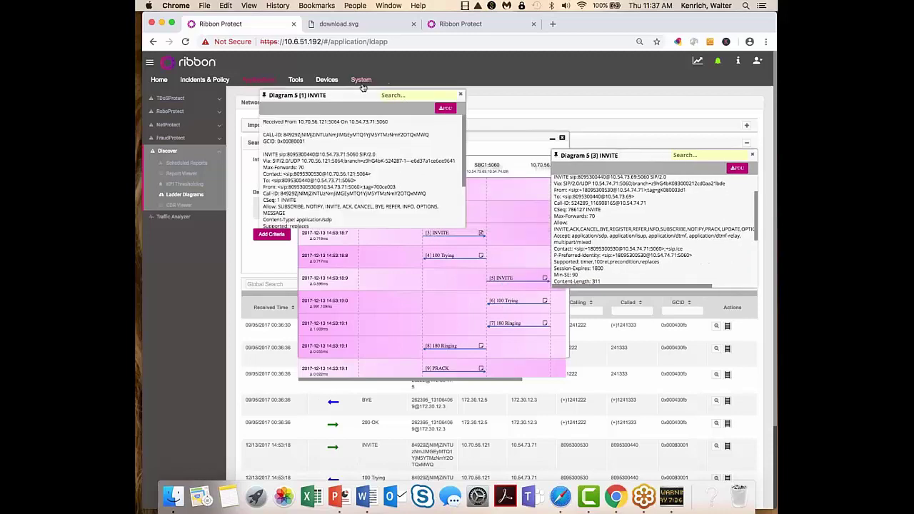
{"action": "left_click_drag", "start_coordinate": [354, 92], "coordinate": [419, 157]}
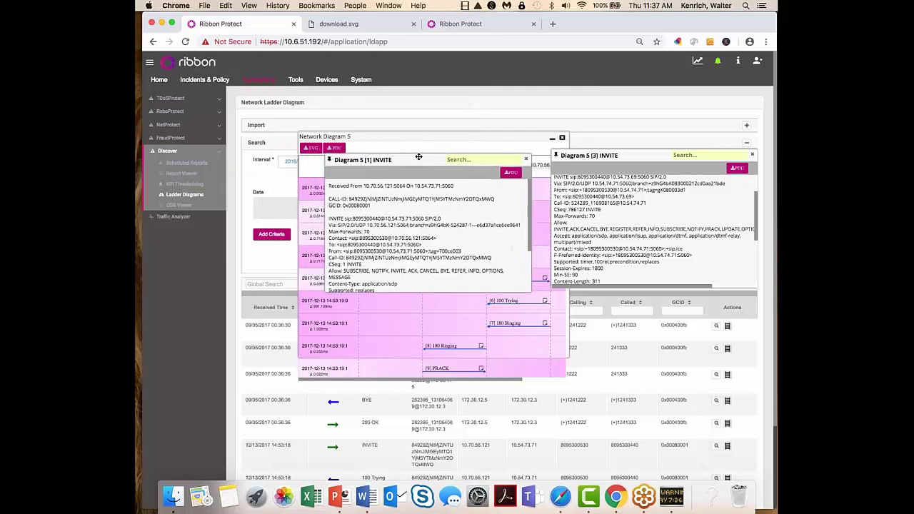
{"action": "scroll", "coordinate": [403, 232], "scroll_direction": "down", "scroll_amount": 5}
{"action": "scroll", "coordinate": [403, 227], "scroll_direction": "up", "scroll_amount": 5}
{"action": "scroll", "coordinate": [603, 238], "scroll_direction": "up", "scroll_amount": 3}
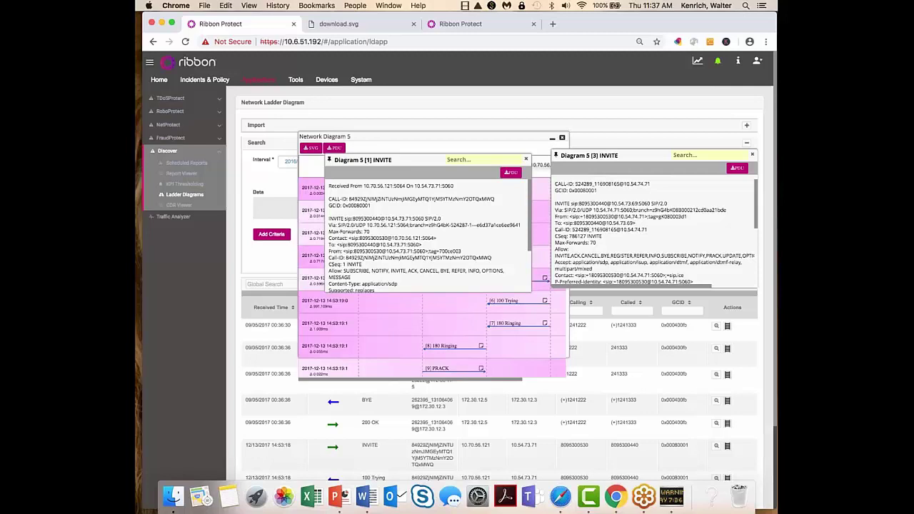
{"action": "scroll", "coordinate": [618, 240], "scroll_direction": "up", "scroll_amount": 2}
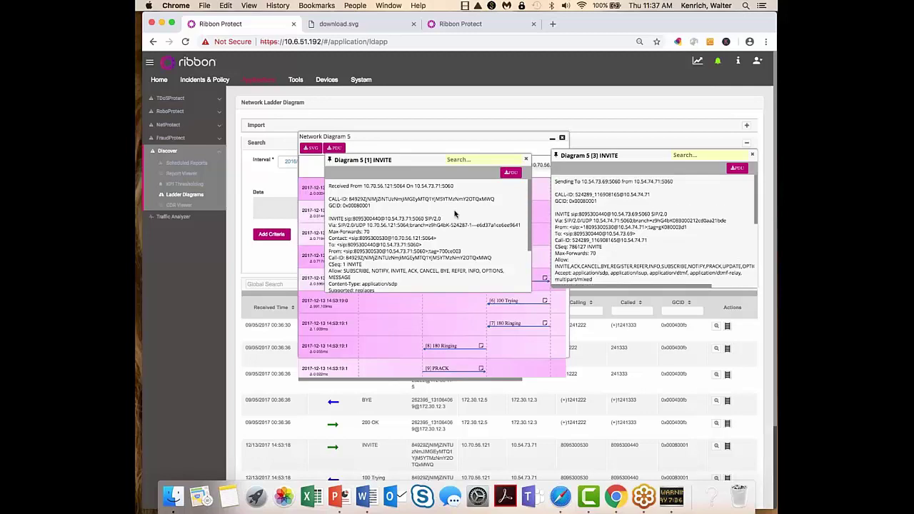
{"action": "scroll", "coordinate": [457, 221], "scroll_direction": "down", "scroll_amount": 3}
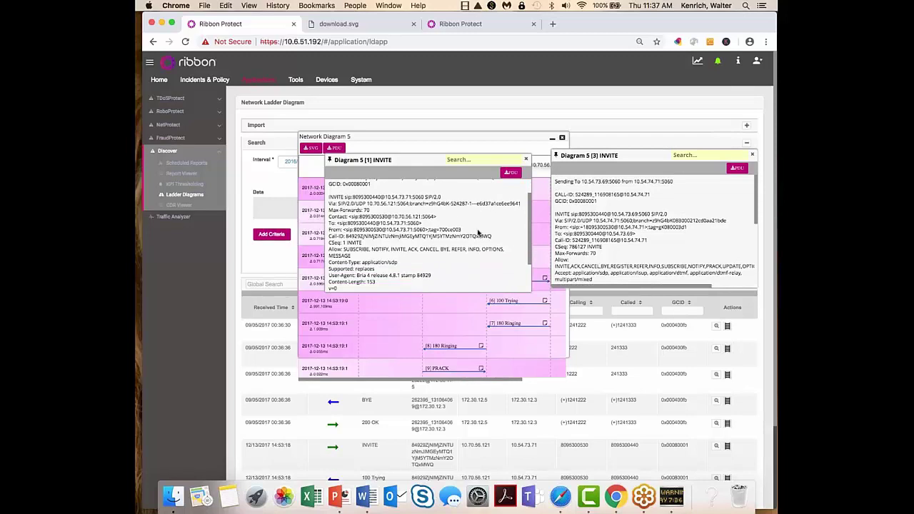
{"action": "left_click", "coordinate": [752, 155]}
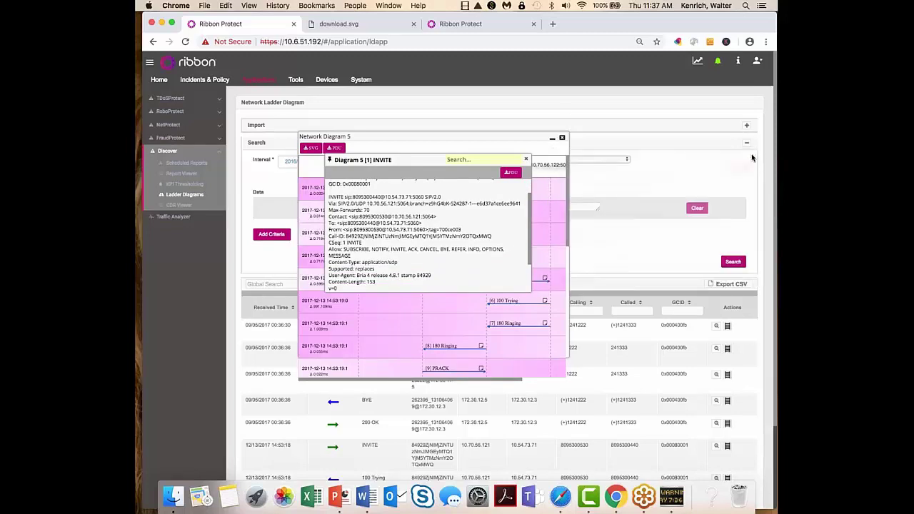
{"action": "left_click", "coordinate": [527, 159]}
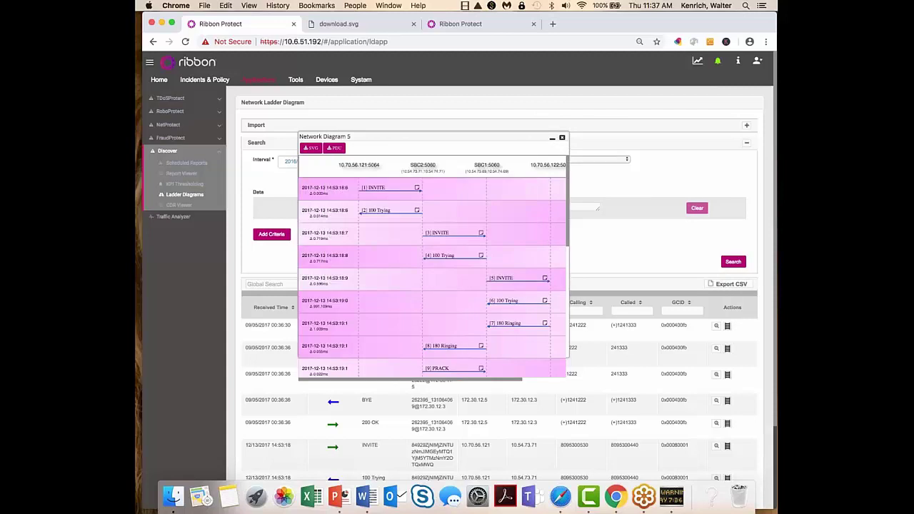
Download the ladder diagram as an SVG file, view the downloaded file, and return to the Ribbon Protect page.
{"action": "left_click", "coordinate": [312, 151]}
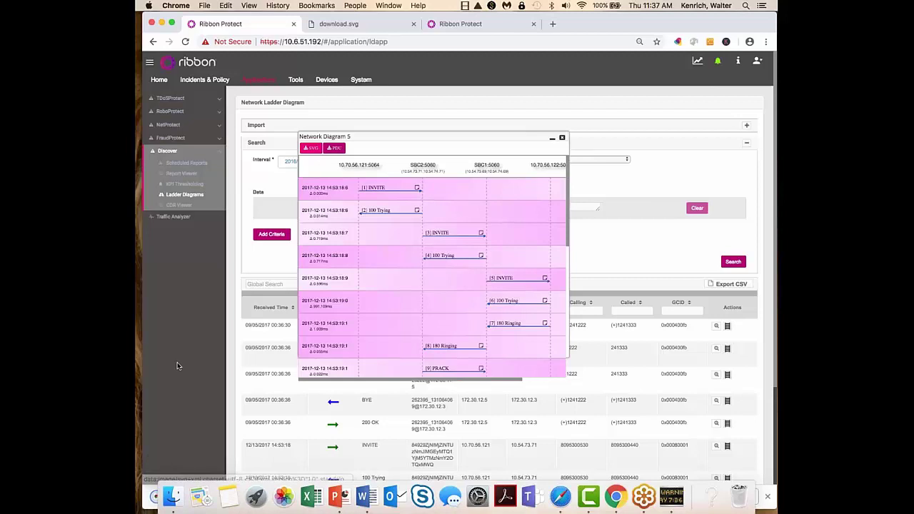
{"action": "left_click", "coordinate": [155, 499]}
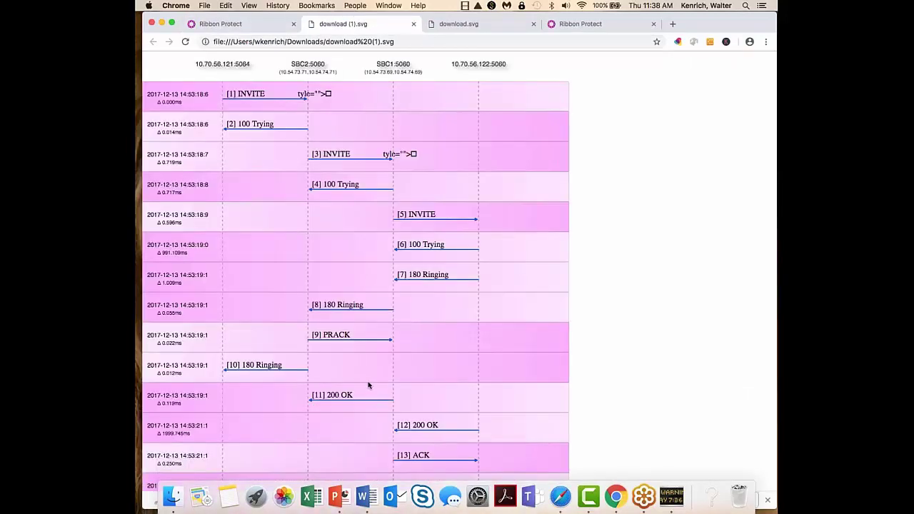
{"action": "left_click", "coordinate": [253, 24]}
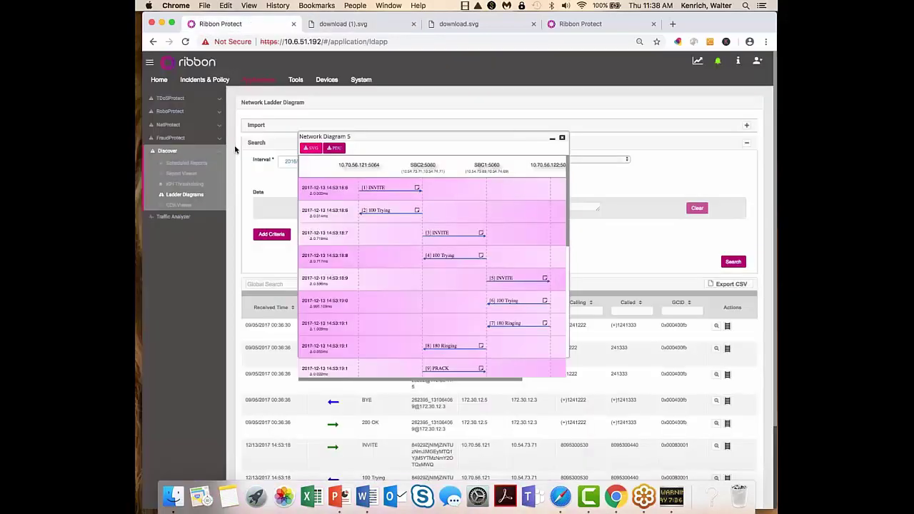
Download the ladder diagram's PDU log, review the log file back to its first INVITE message, and close it.
{"action": "left_click", "coordinate": [333, 149]}
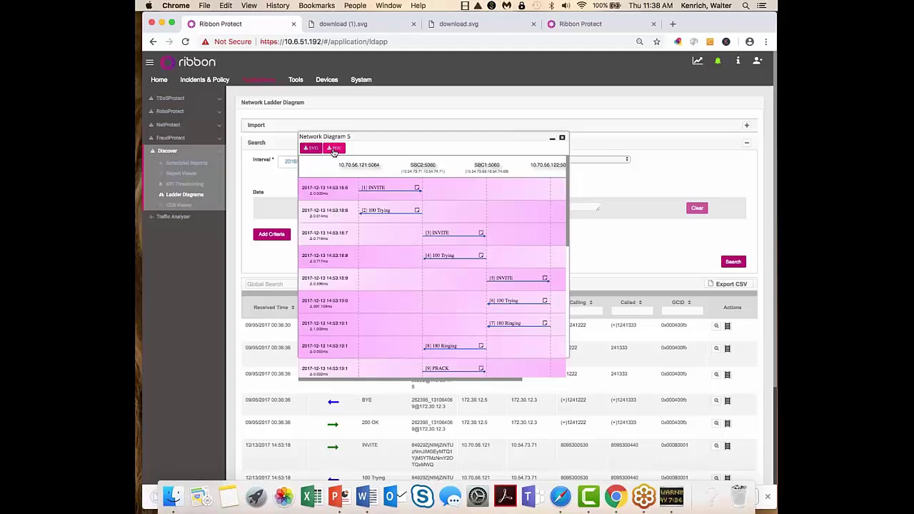
{"action": "left_click", "coordinate": [152, 497]}
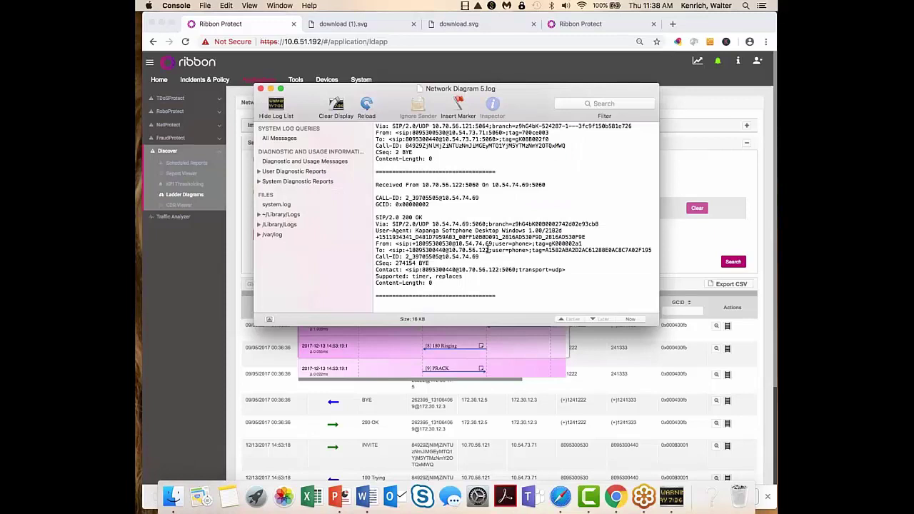
{"action": "scroll", "coordinate": [487, 248], "scroll_direction": "up", "scroll_amount": 10}
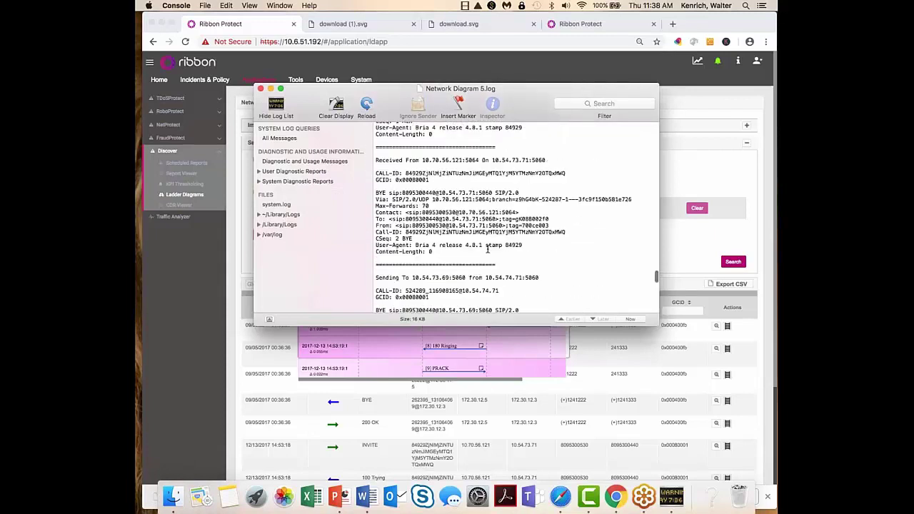
{"action": "scroll", "coordinate": [488, 248], "scroll_direction": "up", "scroll_amount": 10}
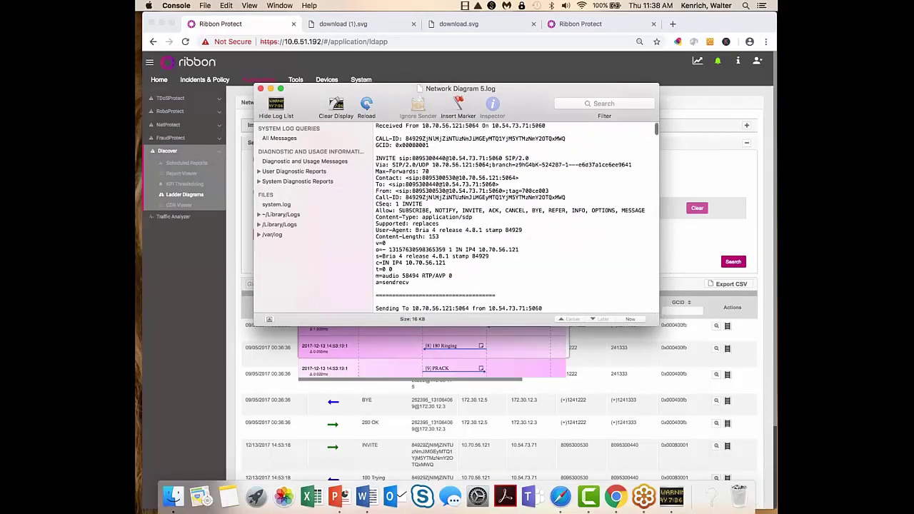
{"action": "left_click", "coordinate": [260, 89]}
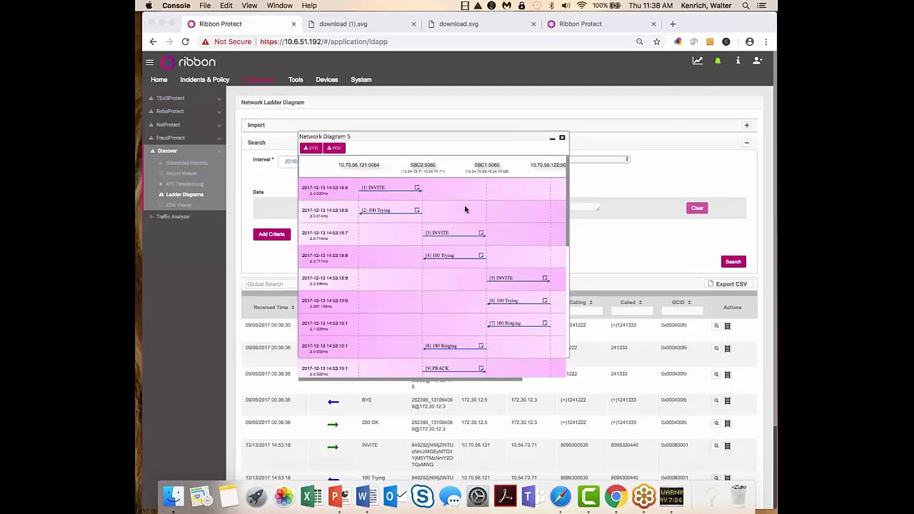
Close the ladder diagram and go to page 3 of the search results.
{"action": "left_click", "coordinate": [563, 140]}
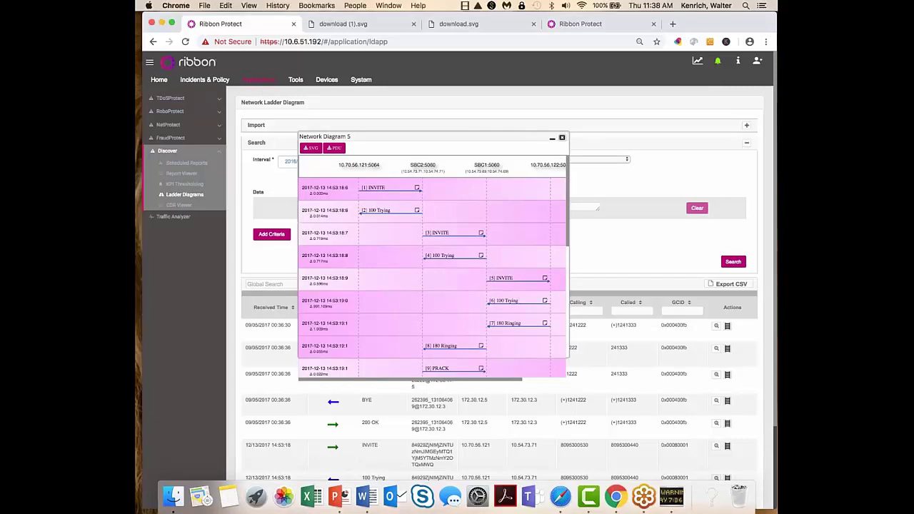
{"action": "left_click", "coordinate": [561, 137]}
{"action": "scroll", "coordinate": [543, 384], "scroll_direction": "down", "scroll_amount": 5}
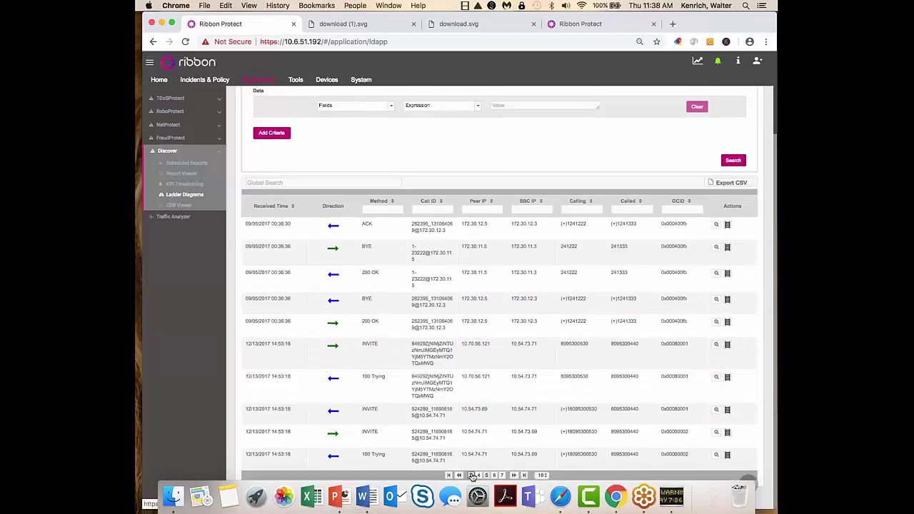
{"action": "left_click", "coordinate": [472, 476]}
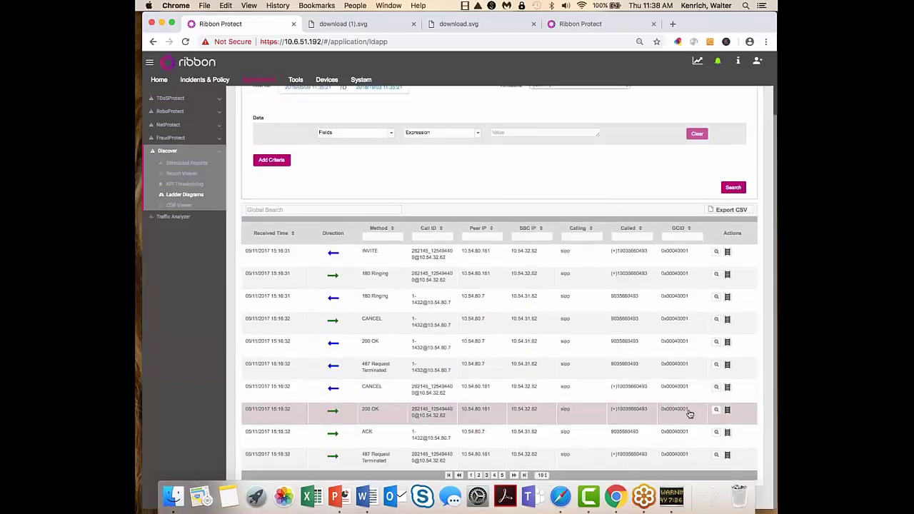
Open the ladder diagram for the 05/11/2017 15:16:32 CANCEL message with peer IP 10.54.80.161 and review its flow down to the last ACK.
{"action": "left_click", "coordinate": [726, 387]}
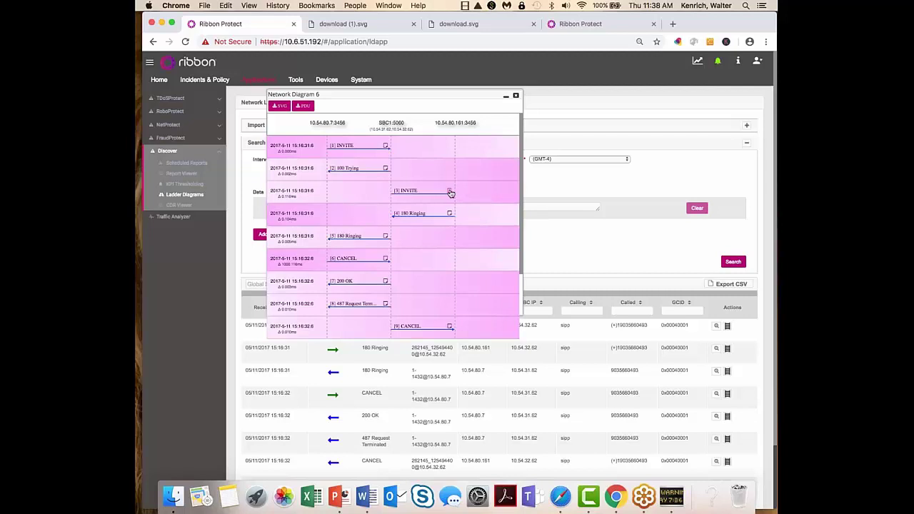
{"action": "scroll", "coordinate": [432, 255], "scroll_direction": "down", "scroll_amount": 2}
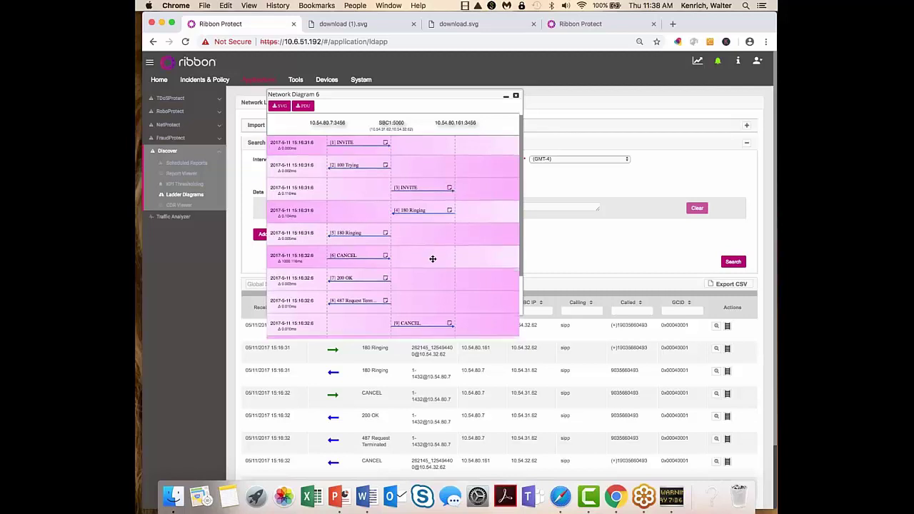
{"action": "scroll", "coordinate": [432, 258], "scroll_direction": "down", "scroll_amount": 2}
{"action": "scroll", "coordinate": [432, 258], "scroll_direction": "down", "scroll_amount": 1}
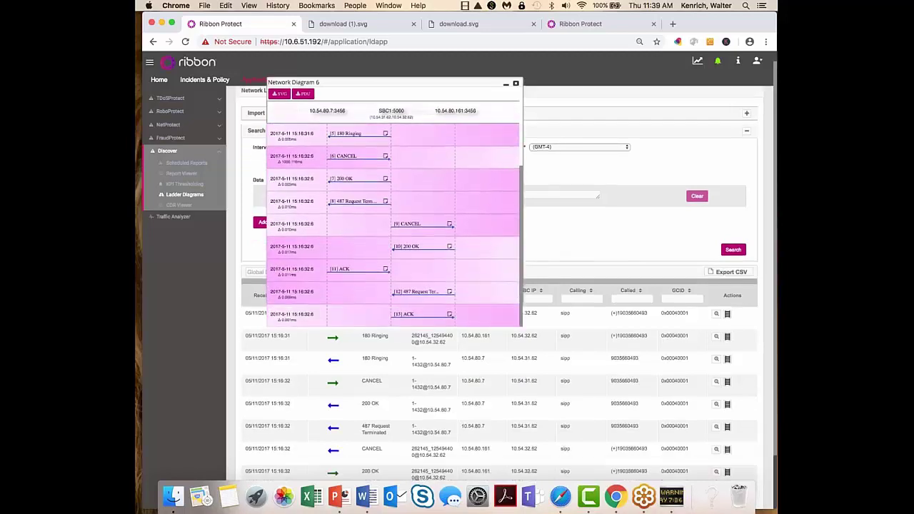
Open the ladder diagram for the 180 Ringing message with peer IP 10.54.80.7, arrange both diagrams side by side, and close them.
{"action": "left_click", "coordinate": [727, 360]}
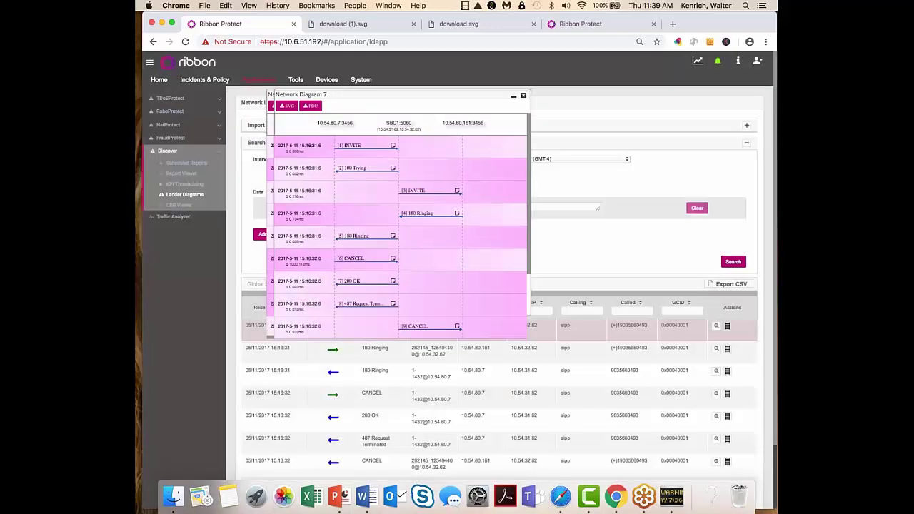
{"action": "left_click_drag", "start_coordinate": [419, 104], "coordinate": [665, 131]}
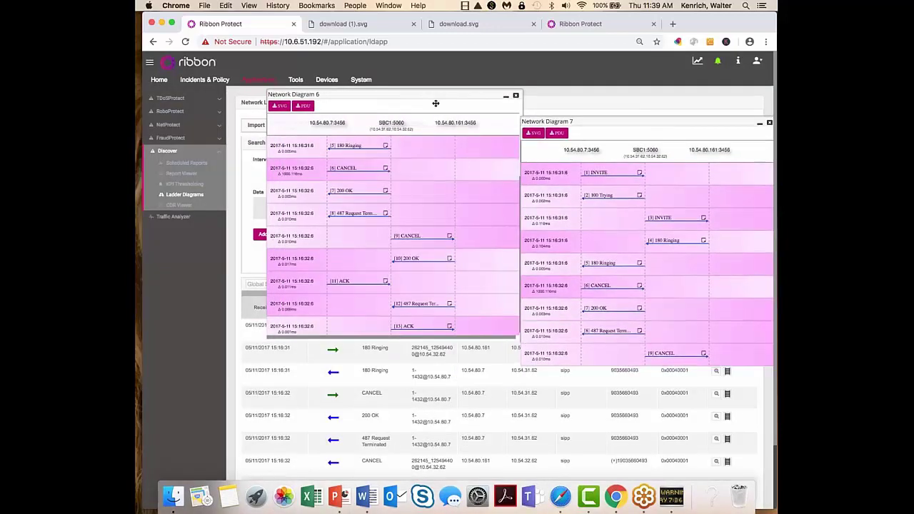
{"action": "left_click_drag", "start_coordinate": [442, 92], "coordinate": [354, 80]}
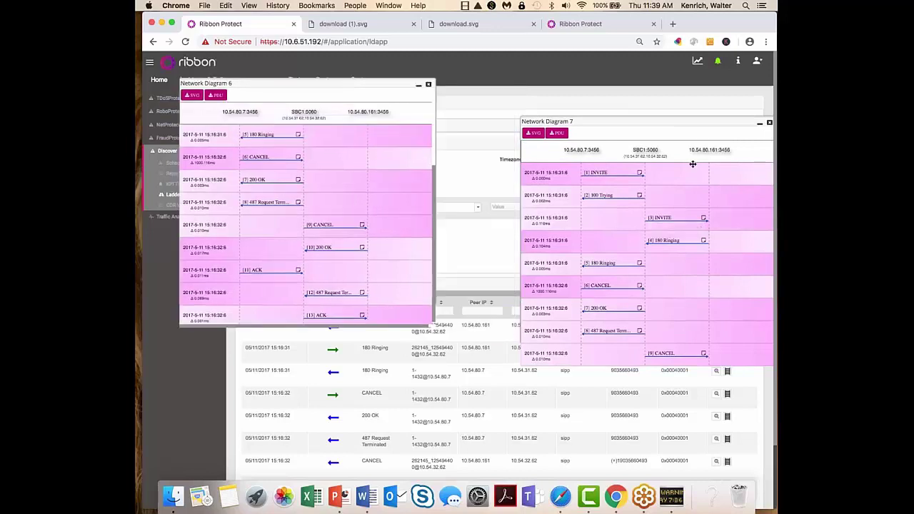
{"action": "left_click_drag", "start_coordinate": [696, 118], "coordinate": [640, 77]}
{"action": "left_click", "coordinate": [721, 87]}
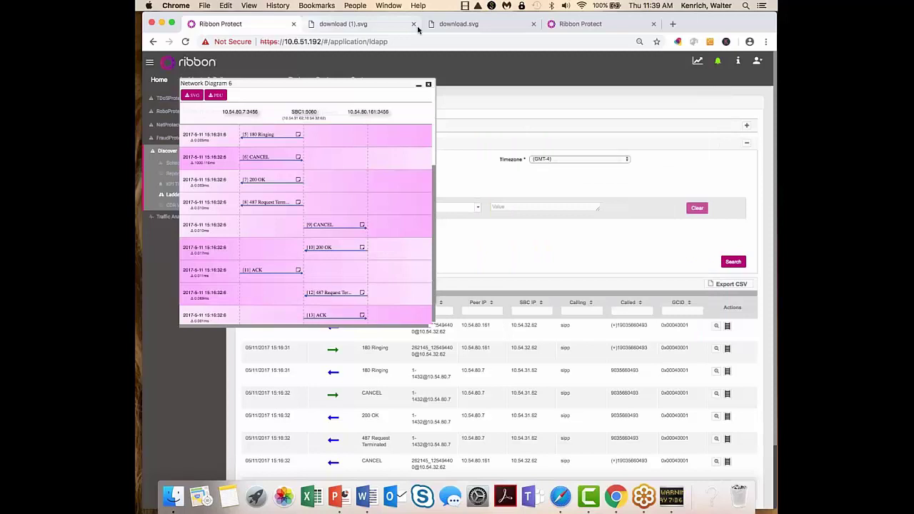
{"action": "left_click", "coordinate": [428, 85]}
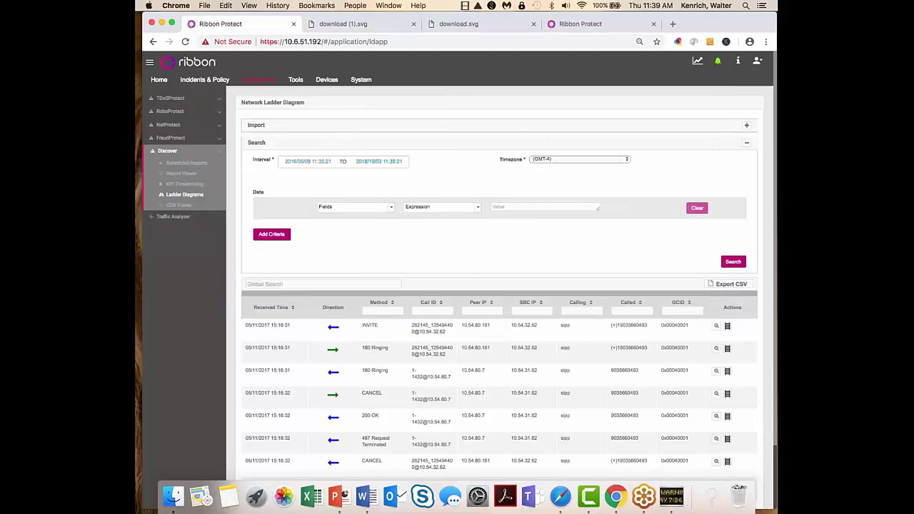
Go to results page 1 and open the ladder diagram for the 05/11/2017 14:48:20 100 Trying message.
{"action": "scroll", "coordinate": [471, 480], "scroll_direction": "down", "scroll_amount": 3}
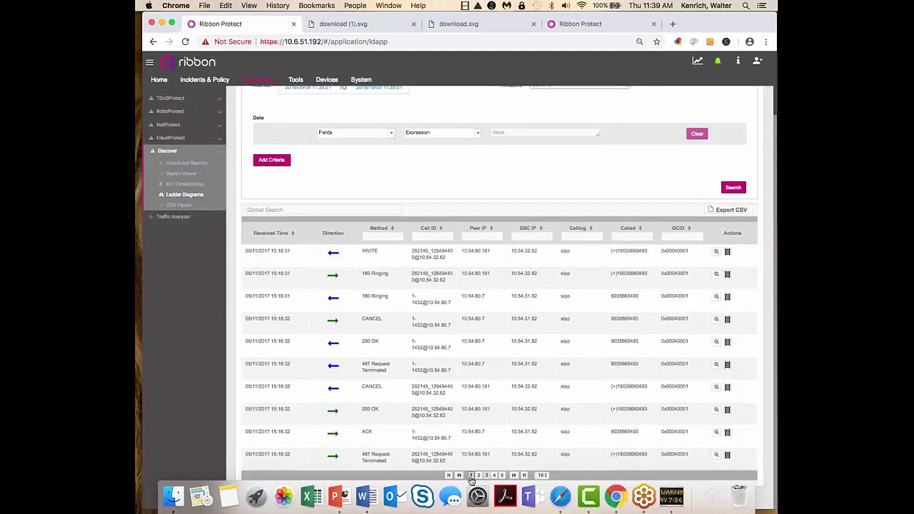
{"action": "left_click", "coordinate": [471, 476]}
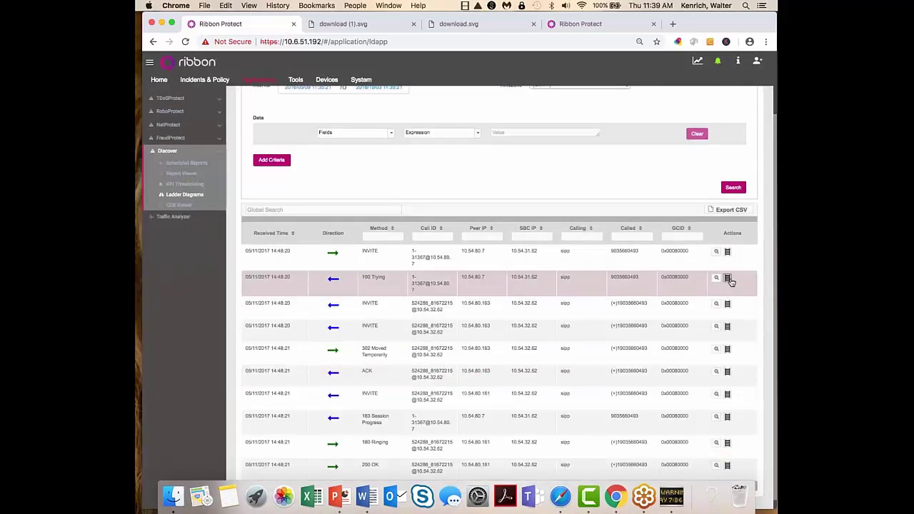
{"action": "left_click", "coordinate": [728, 279]}
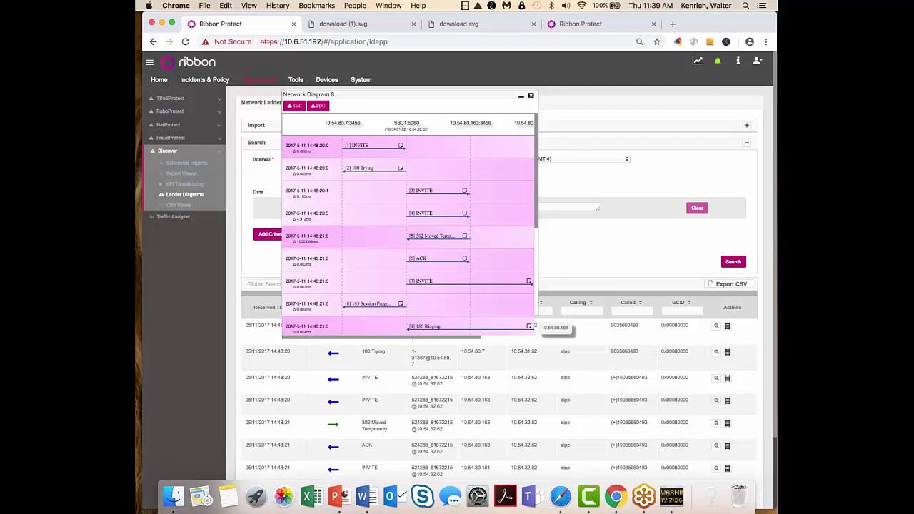
Examine the redirected call's flow from 302 Moved Temporarily through 200 OK, including the 10.54.80.161:3456 endpoint column.
{"action": "scroll", "coordinate": [407, 236], "scroll_direction": "down", "scroll_amount": 2}
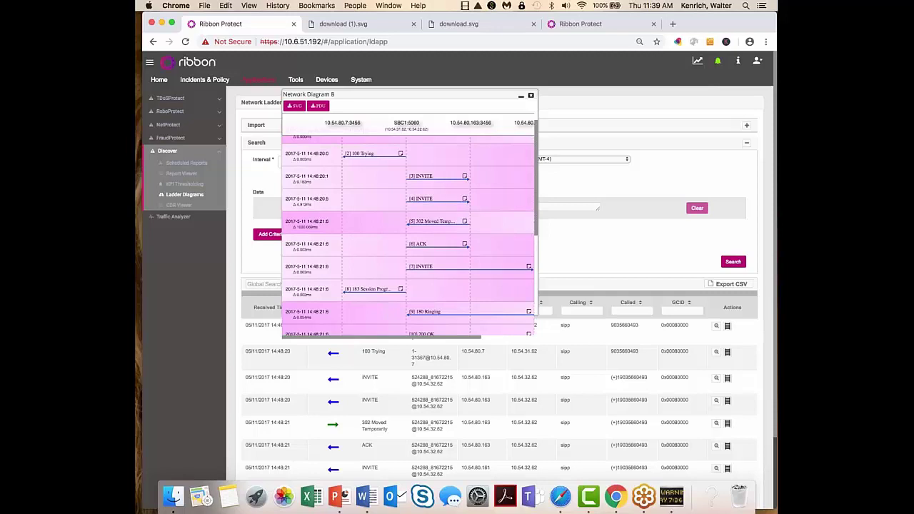
{"action": "scroll", "coordinate": [407, 228], "scroll_direction": "down", "scroll_amount": 2}
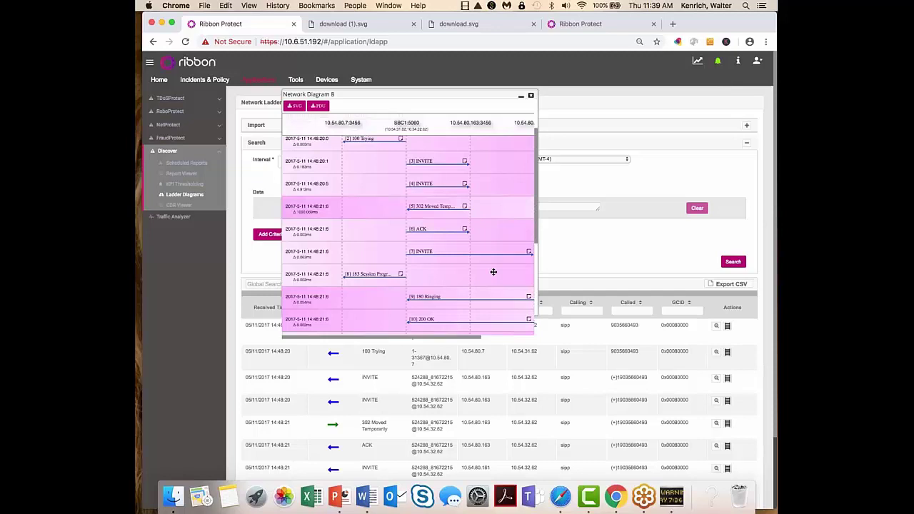
{"action": "scroll", "coordinate": [493, 271], "scroll_direction": "down", "scroll_amount": 3}
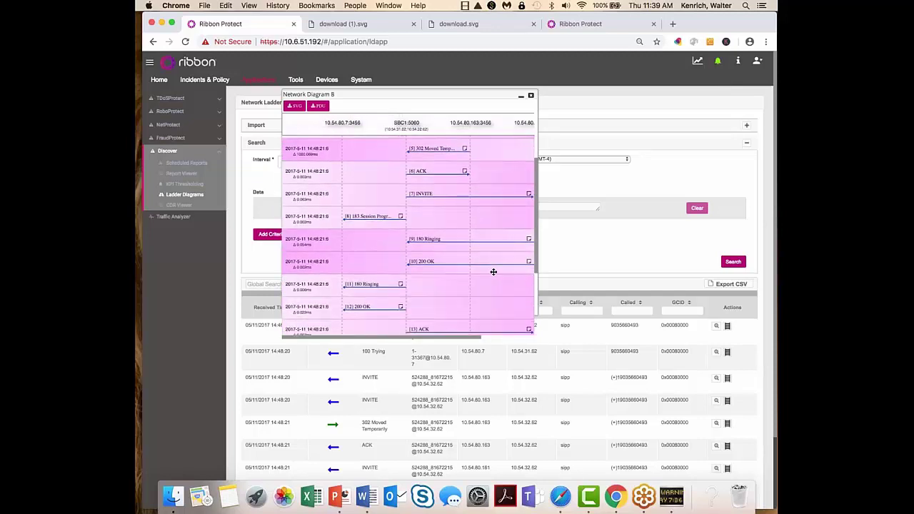
{"action": "scroll", "coordinate": [493, 271], "scroll_direction": "up", "scroll_amount": 1}
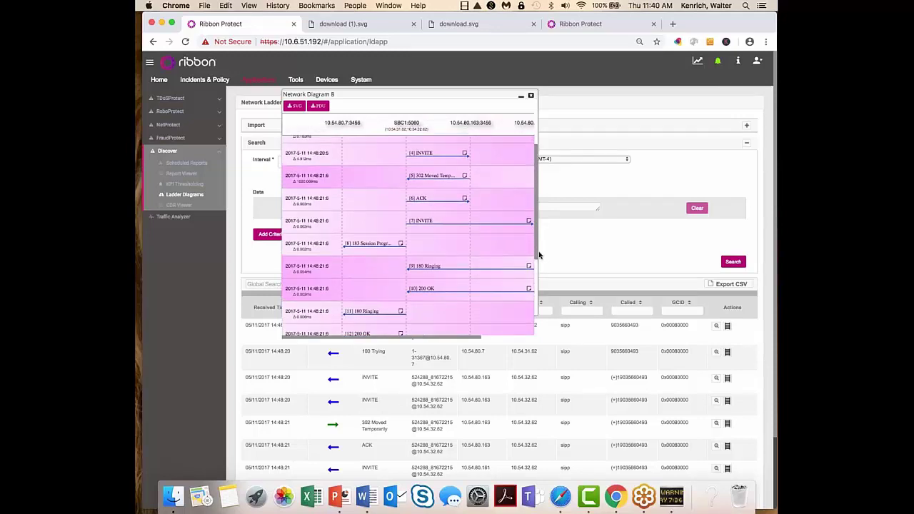
{"action": "left_click_drag", "start_coordinate": [539, 255], "coordinate": [571, 259]}
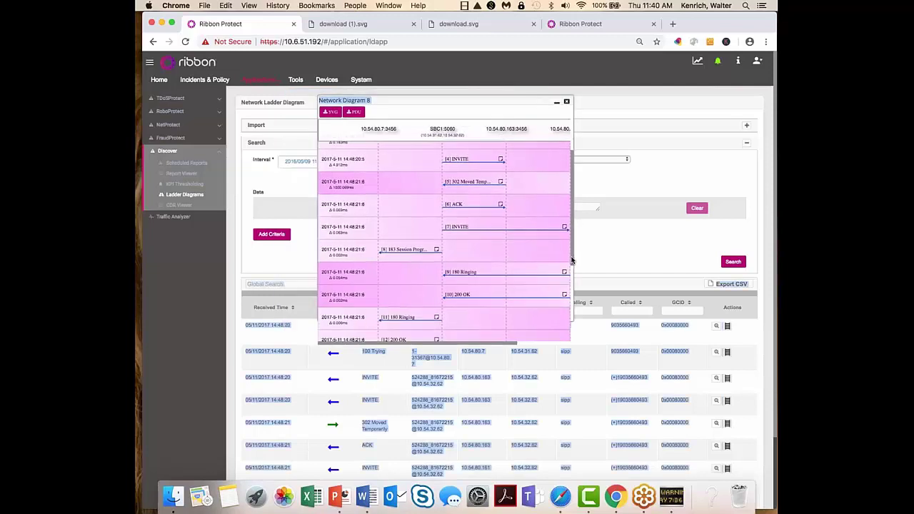
{"action": "scroll", "coordinate": [508, 252], "scroll_direction": "right", "scroll_amount": 5}
{"action": "scroll", "coordinate": [509, 253], "scroll_direction": "left", "scroll_amount": 3}
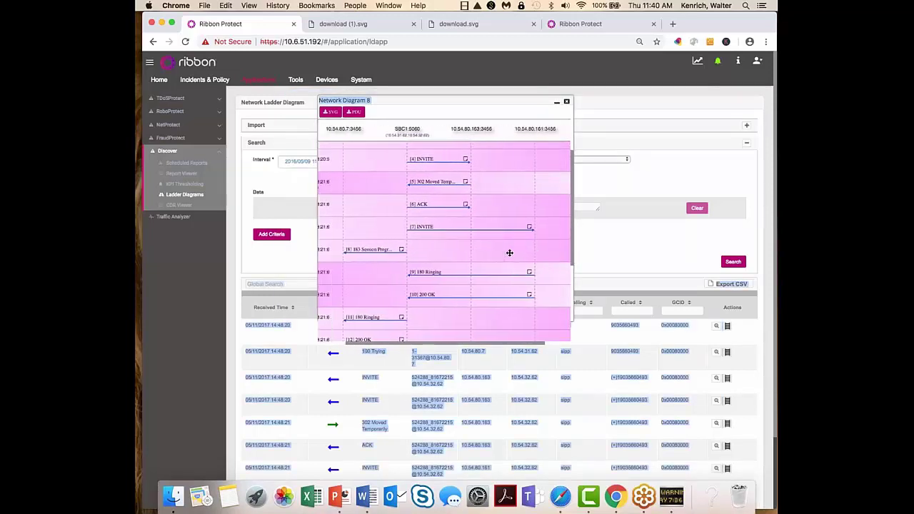
Review the redirected call's message timestamps and endpoint columns in the open ladder diagram, and close it.
{"action": "scroll", "coordinate": [509, 253], "scroll_direction": "left", "scroll_amount": 3}
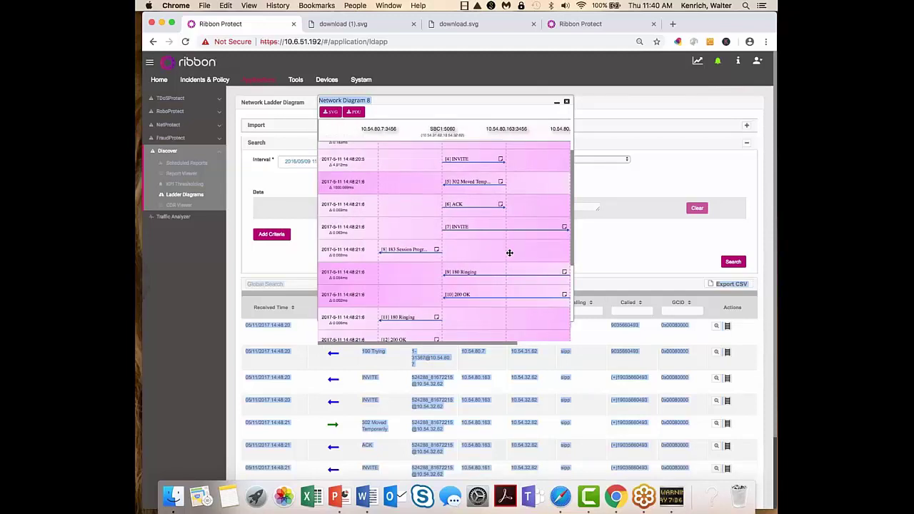
{"action": "scroll", "coordinate": [509, 252], "scroll_direction": "right", "scroll_amount": 1}
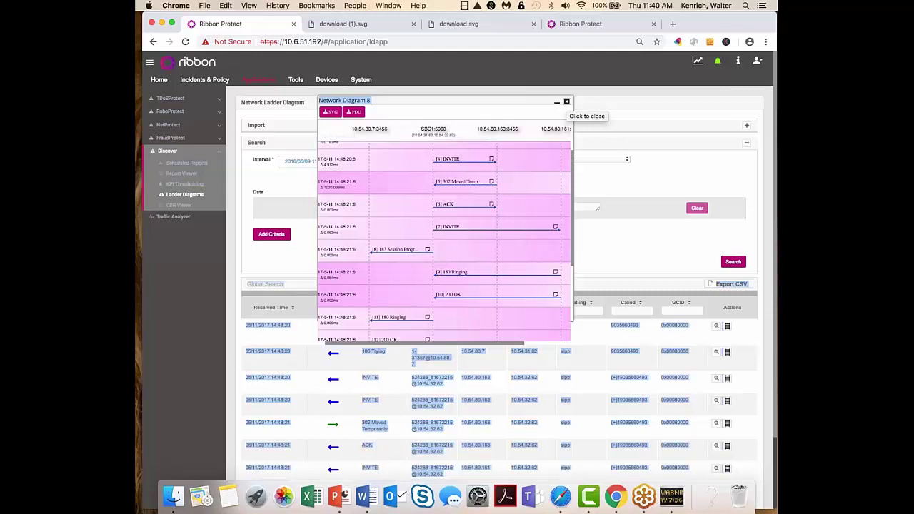
{"action": "left_click", "coordinate": [566, 103]}
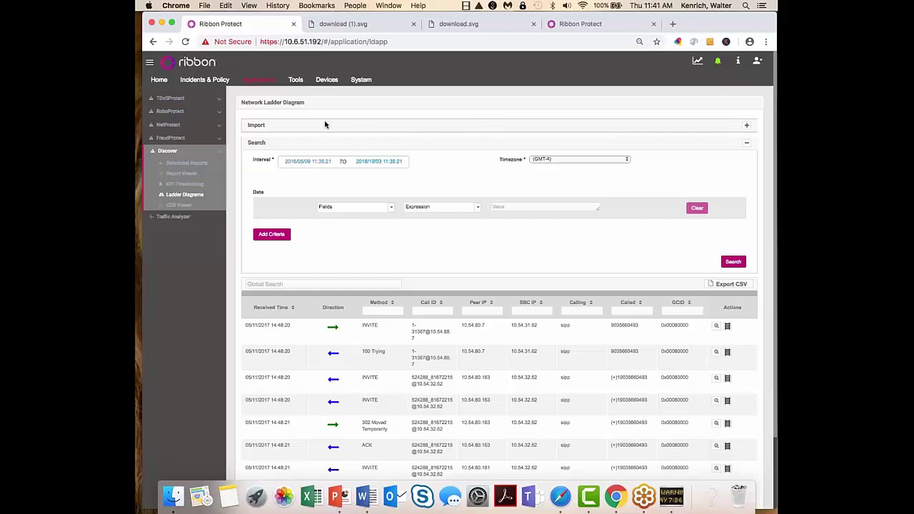
Open the Home network monitoring dashboard, look over its charts and enlarge the ASR_NER chart.
{"action": "left_click", "coordinate": [158, 80]}
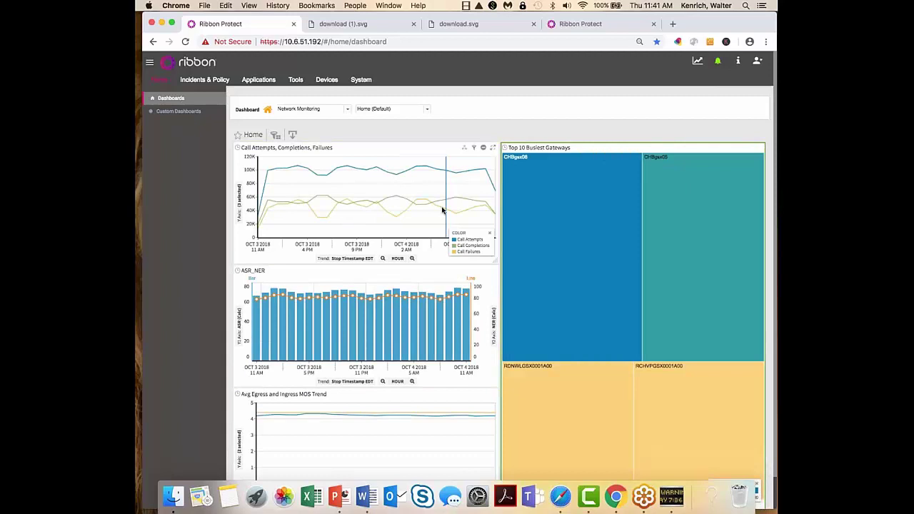
{"action": "scroll", "coordinate": [191, 288], "scroll_direction": "down", "scroll_amount": 2}
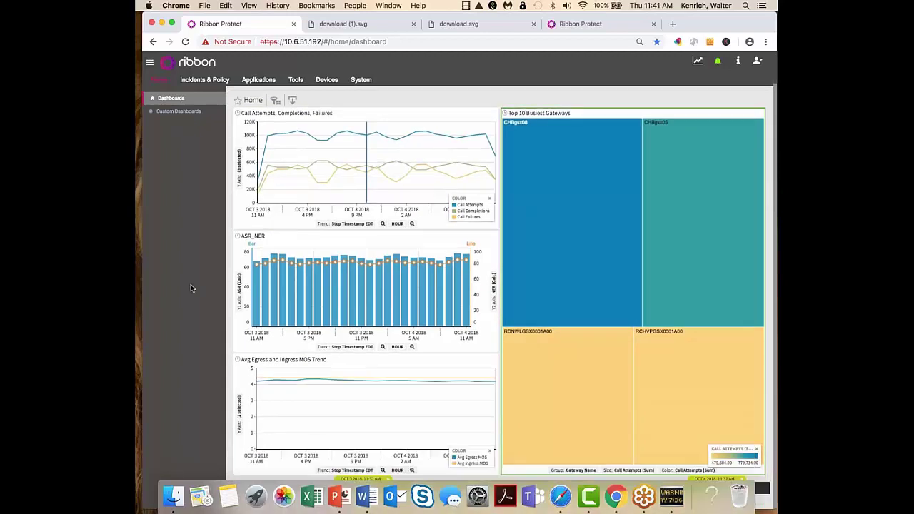
{"action": "left_click", "coordinate": [494, 237]}
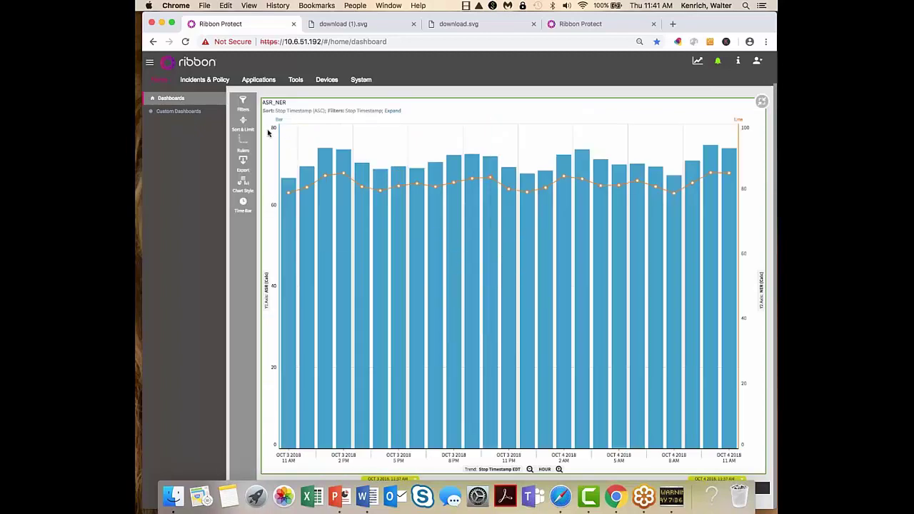
Open the Network wide Call Quality Metrics custom dashboard and review its interactive and non-interactive sharing options.
{"action": "left_click", "coordinate": [175, 112]}
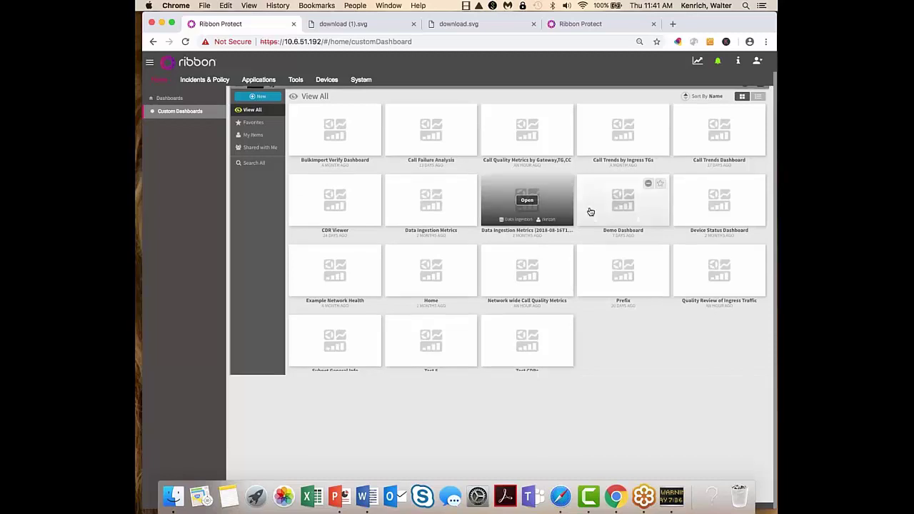
{"action": "left_click", "coordinate": [528, 269]}
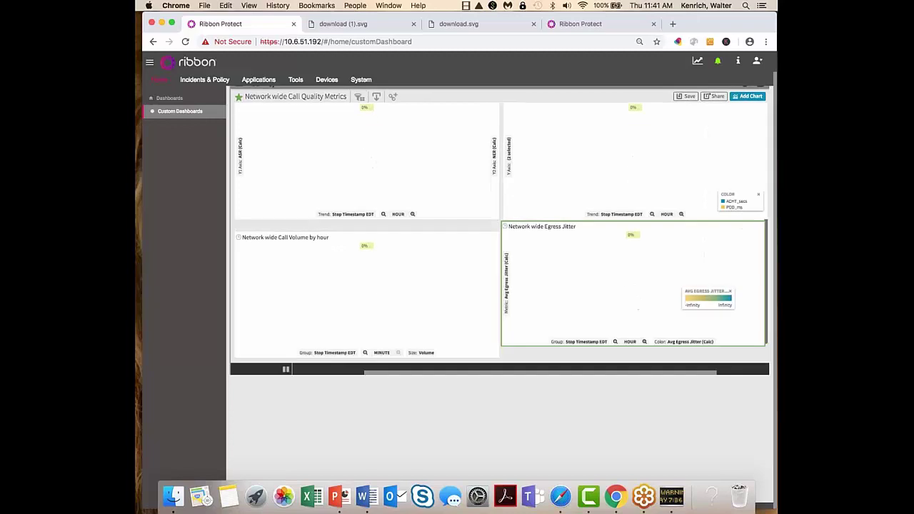
{"action": "left_click", "coordinate": [714, 96]}
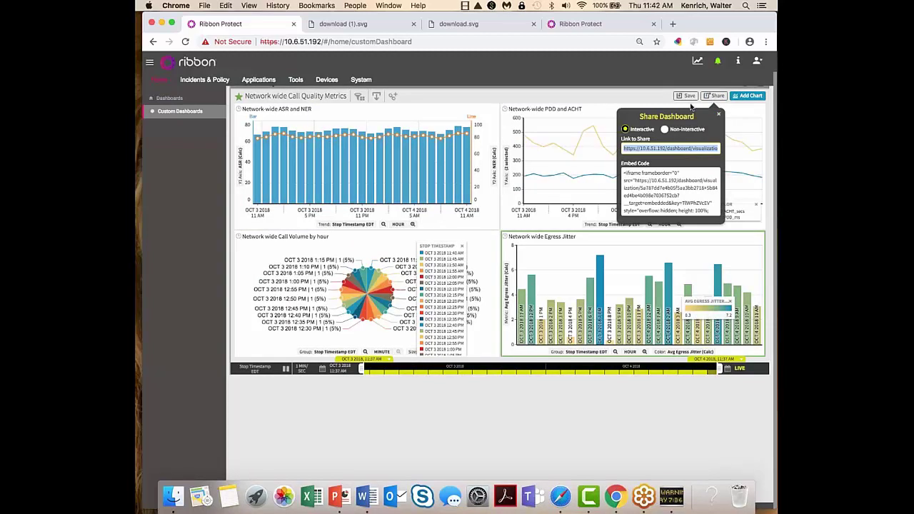
{"action": "left_click", "coordinate": [665, 129]}
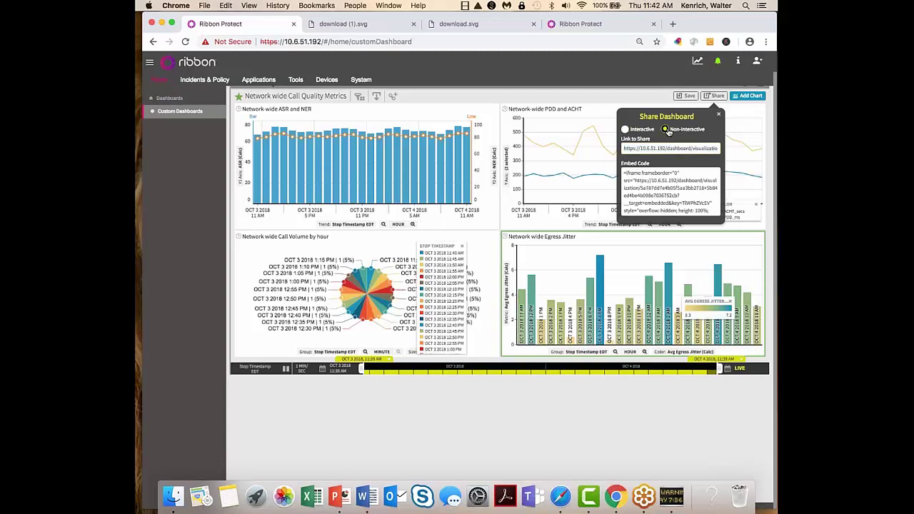
{"action": "left_click", "coordinate": [624, 130]}
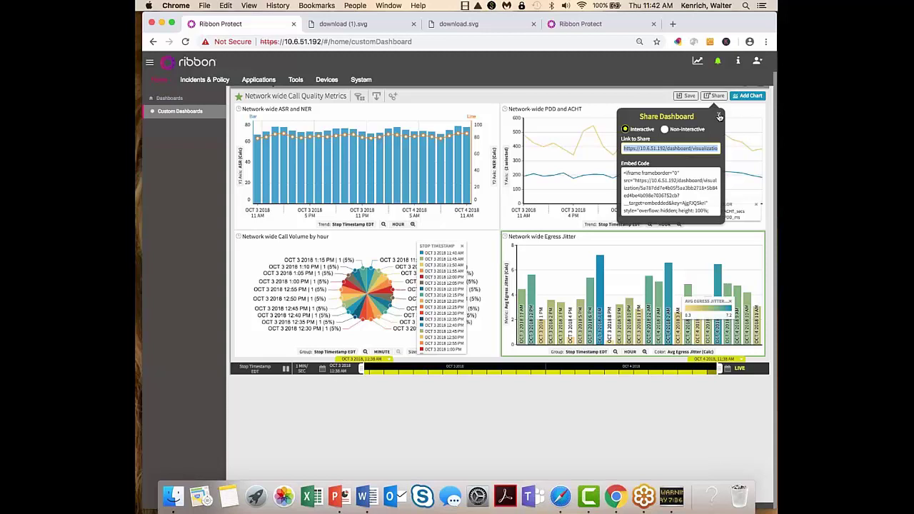
{"action": "left_click", "coordinate": [719, 115]}
{"action": "left_click", "coordinate": [719, 115]}
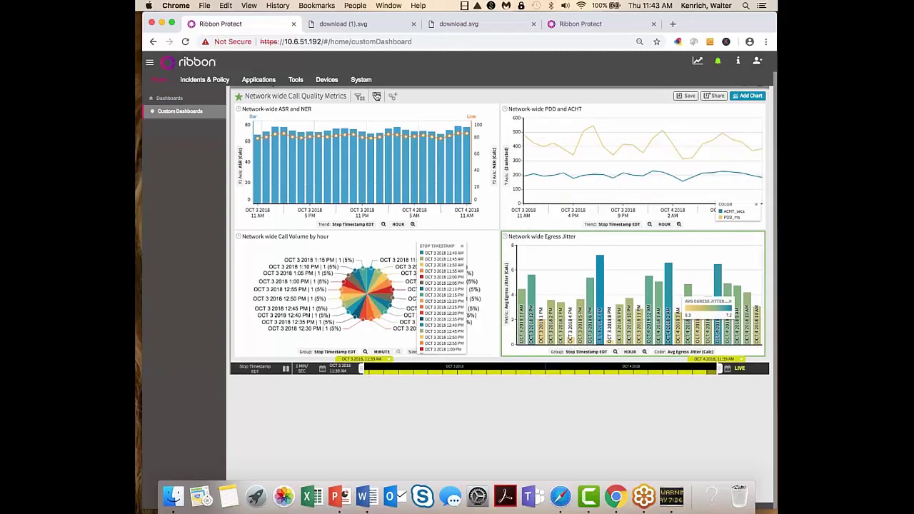
Review the dashboard's export options, and enlarge the Network-wide ASR and NER chart to review its export options too.
{"action": "left_click", "coordinate": [376, 96]}
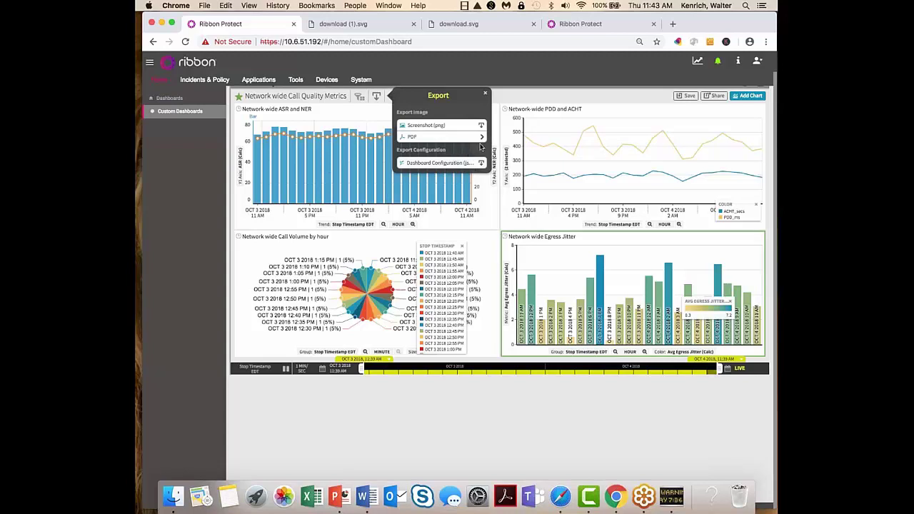
{"action": "left_click", "coordinate": [486, 94]}
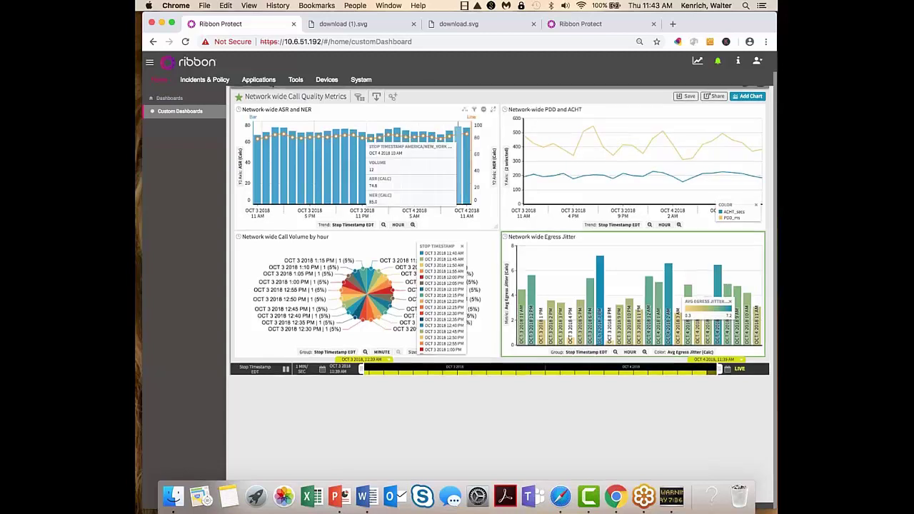
{"action": "left_click", "coordinate": [494, 110]}
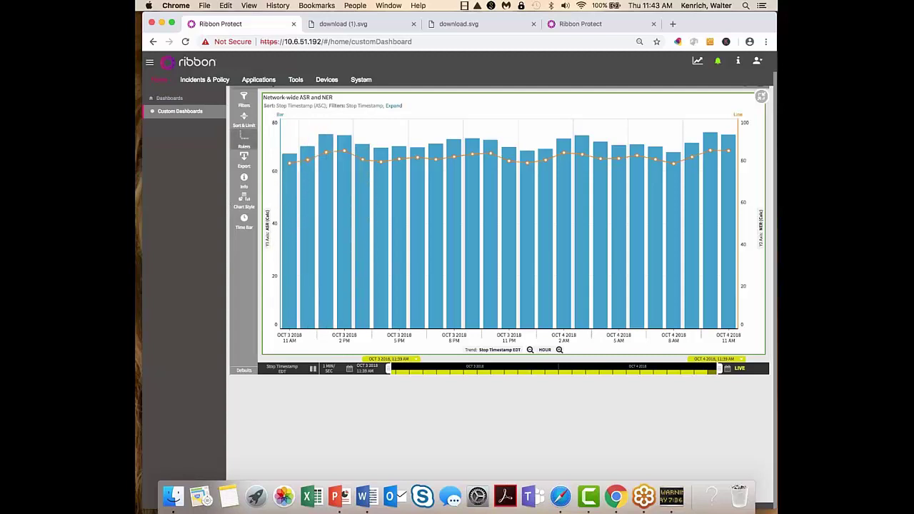
{"action": "left_click", "coordinate": [244, 156]}
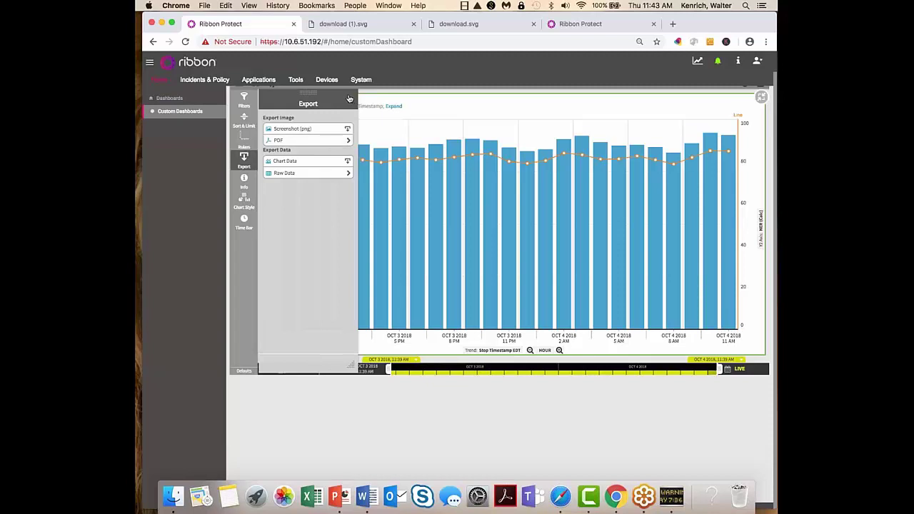
{"action": "left_click", "coordinate": [350, 100]}
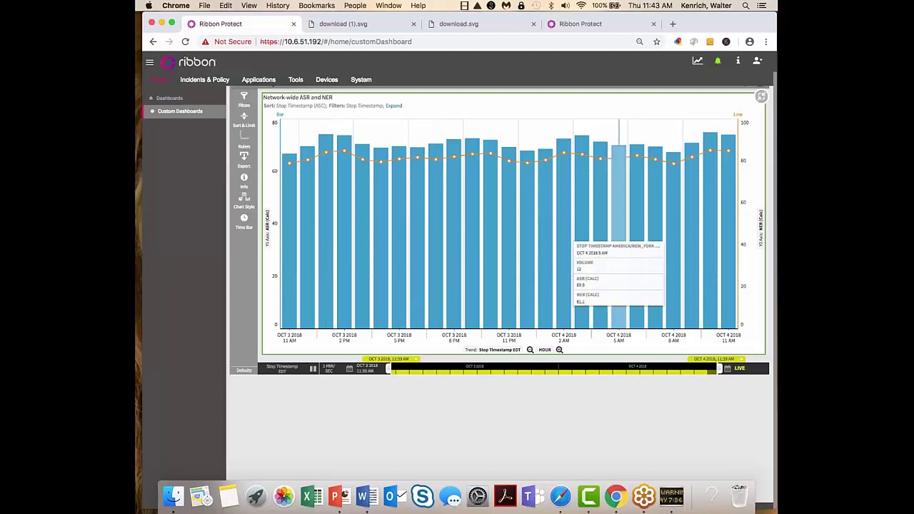
Show the details of the Oct 4 2018, 5 AM bar, export its raw data and close the details table.
{"action": "left_click", "coordinate": [619, 311]}
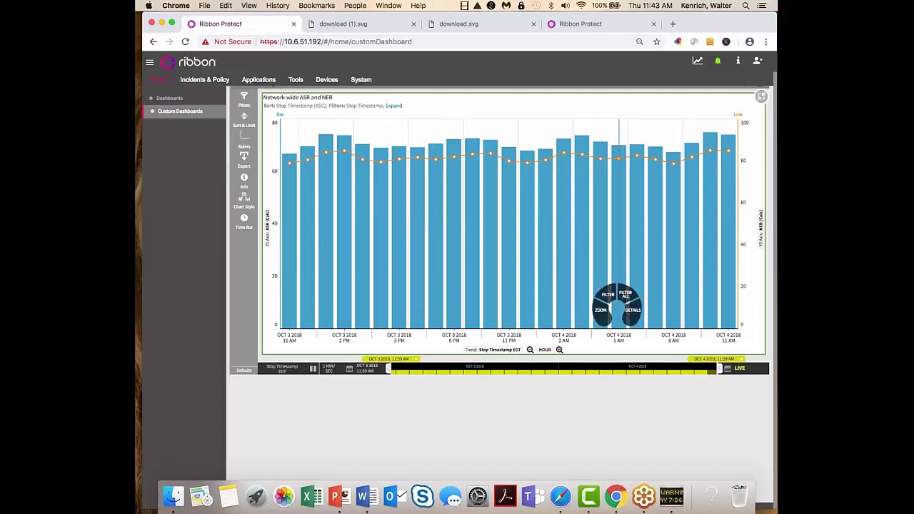
{"action": "left_click", "coordinate": [633, 312]}
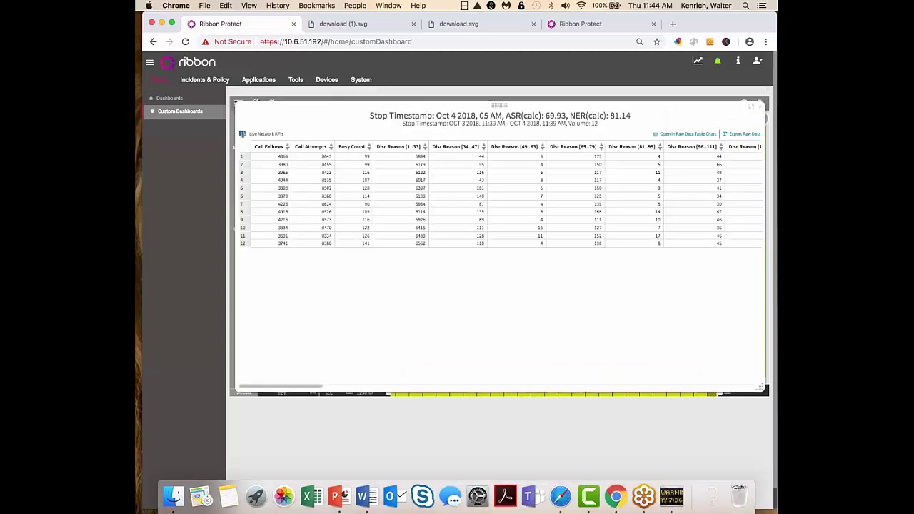
{"action": "left_click", "coordinate": [743, 134]}
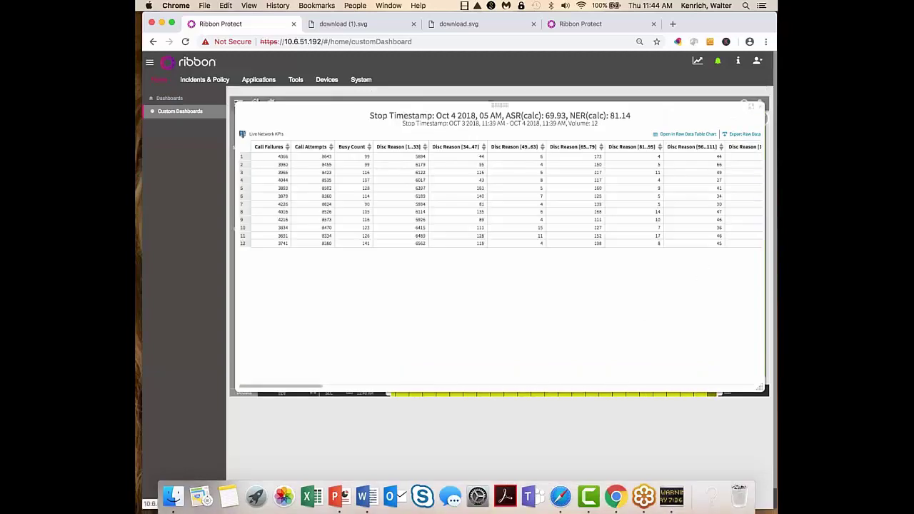
{"action": "left_click", "coordinate": [761, 106]}
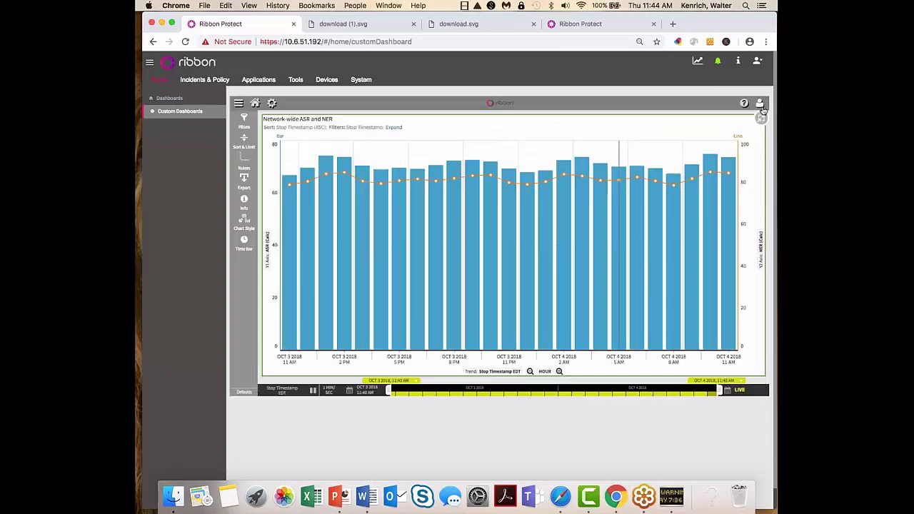
Review the current, rolling and historic time presets for the chart and apply Rolling 24 hours.
{"action": "left_click", "coordinate": [350, 390]}
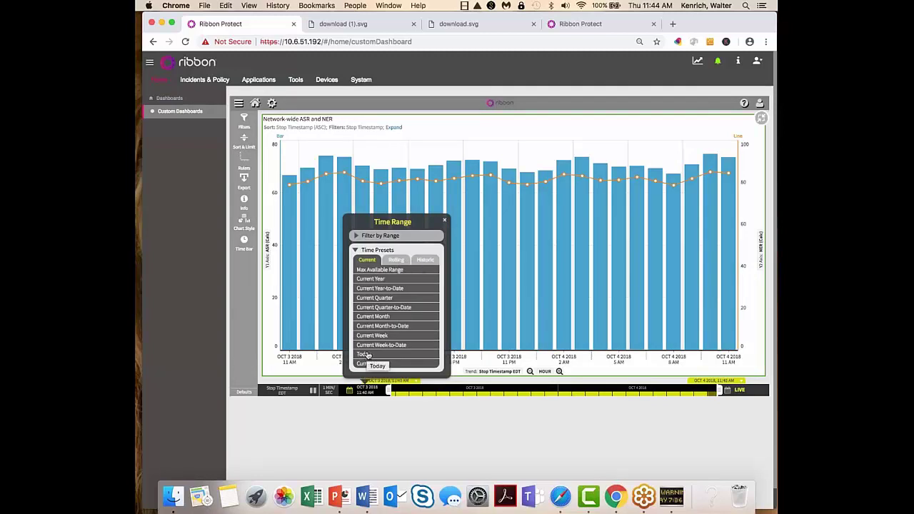
{"action": "left_click", "coordinate": [395, 260]}
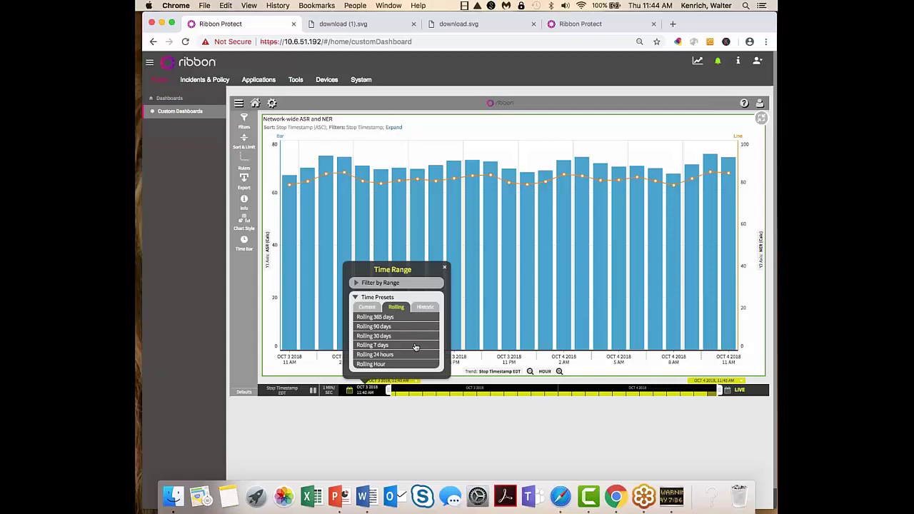
{"action": "left_click", "coordinate": [425, 308]}
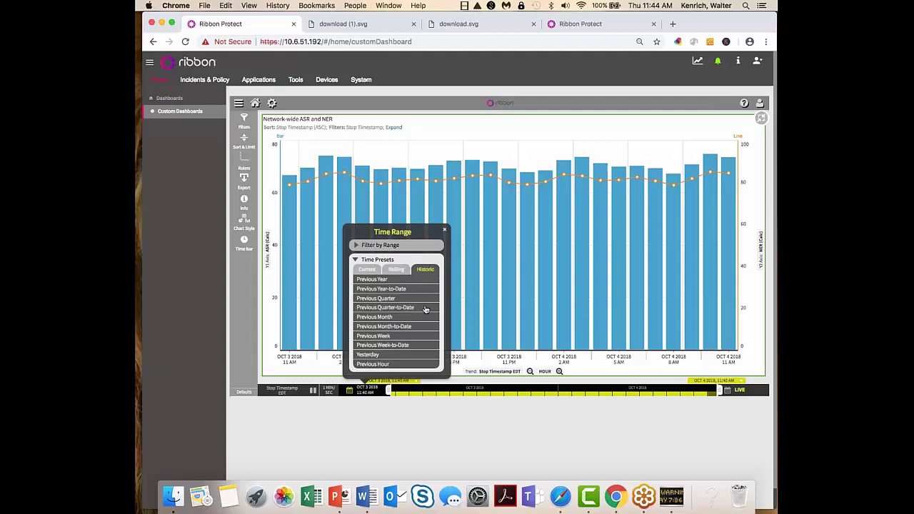
{"action": "left_click", "coordinate": [392, 270]}
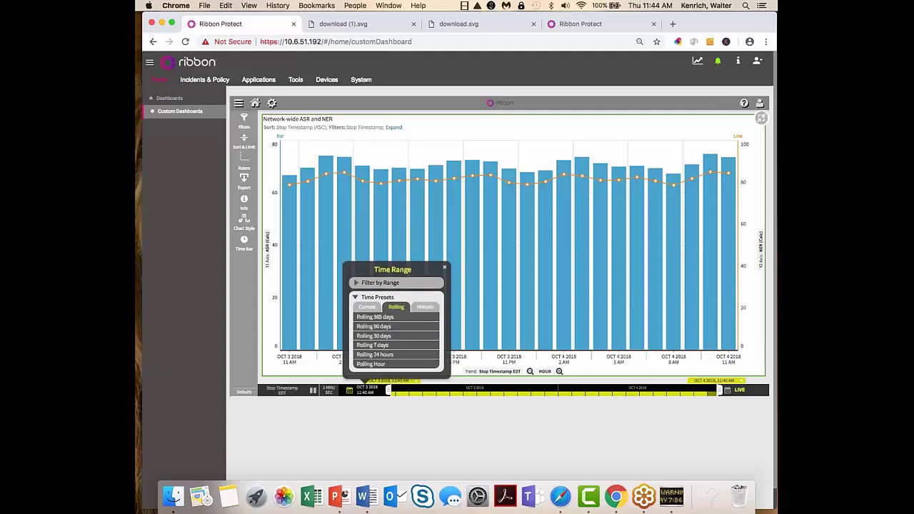
{"action": "left_click", "coordinate": [366, 354]}
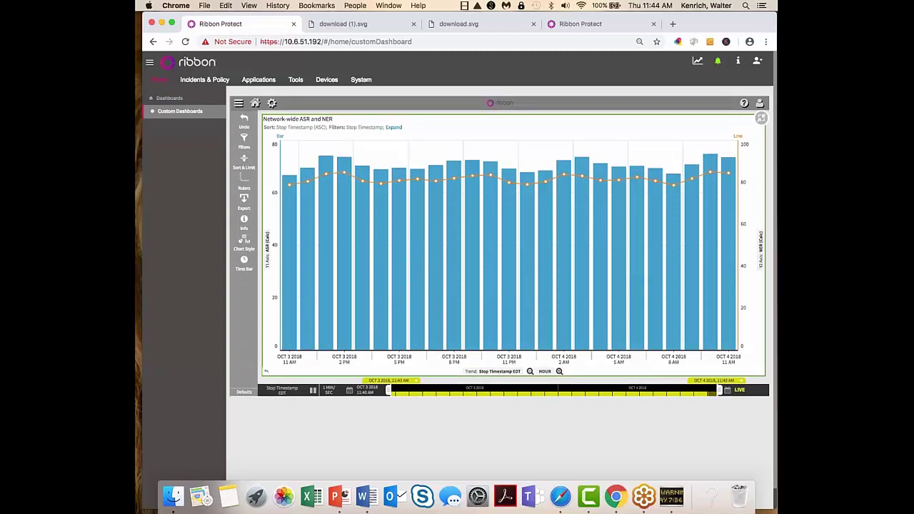
Switch to Microsoft PowerPoint.
{"action": "mouse_move", "coordinate": [340, 206]}
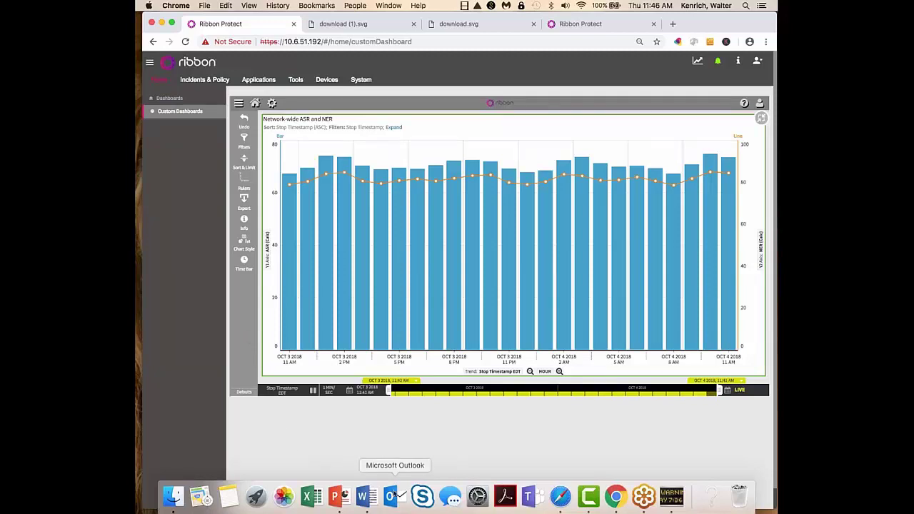
{"action": "left_click", "coordinate": [338, 497]}
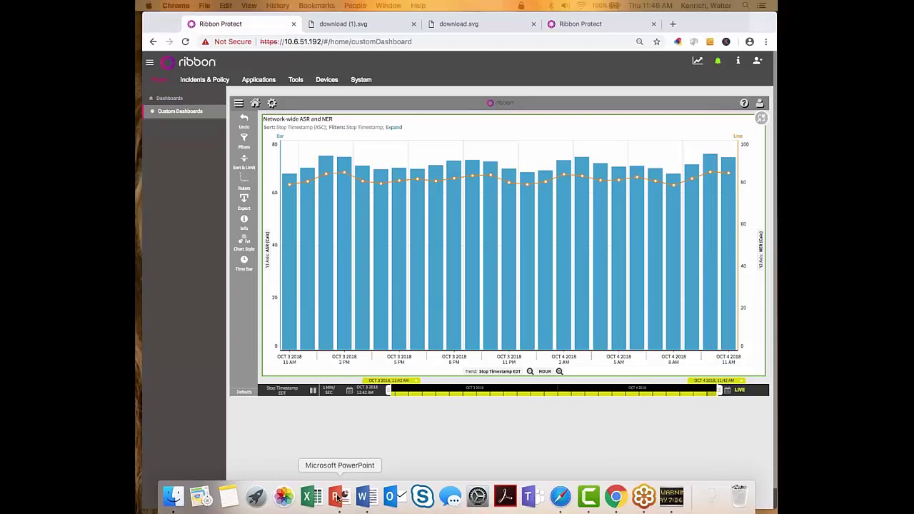